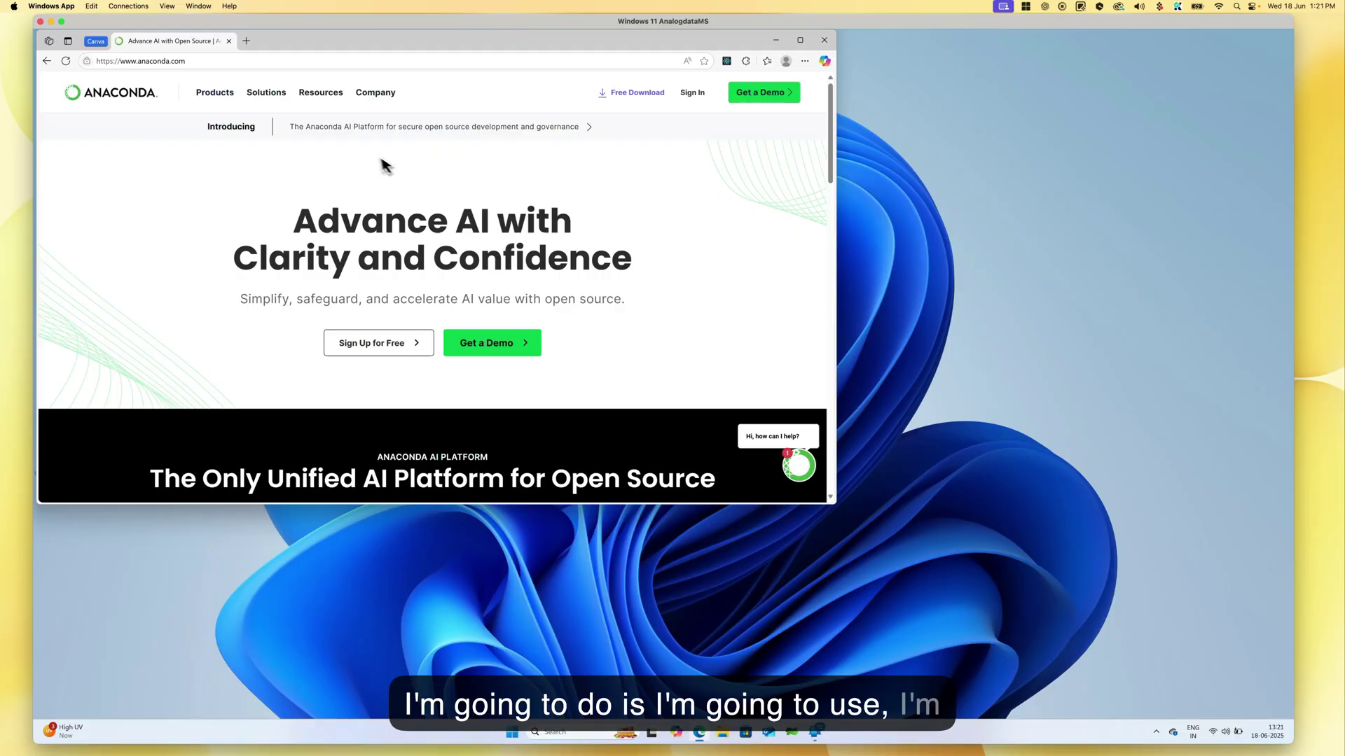
Go to the free download page on anaconda.com and skip the registration to reach the installer downloads
click(210, 61)
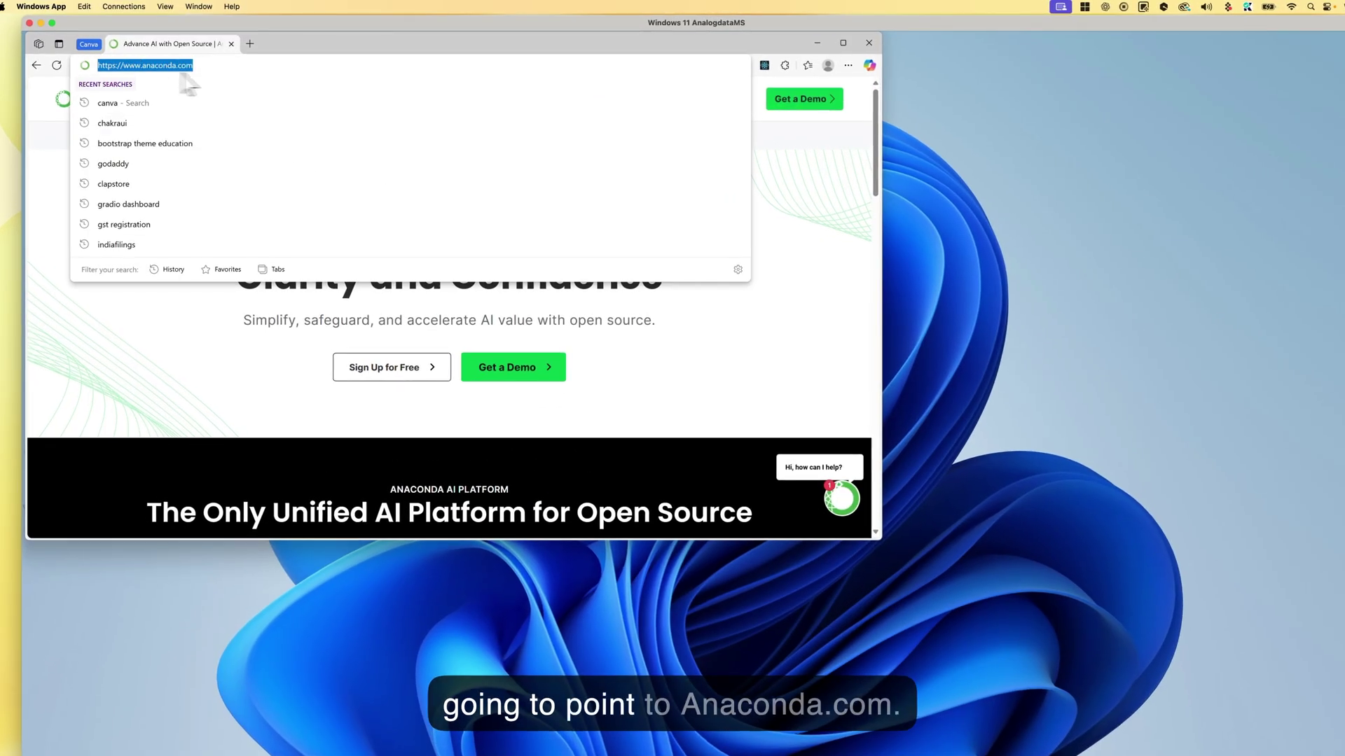
click(814, 224)
scroll(672, 290, down, 20)
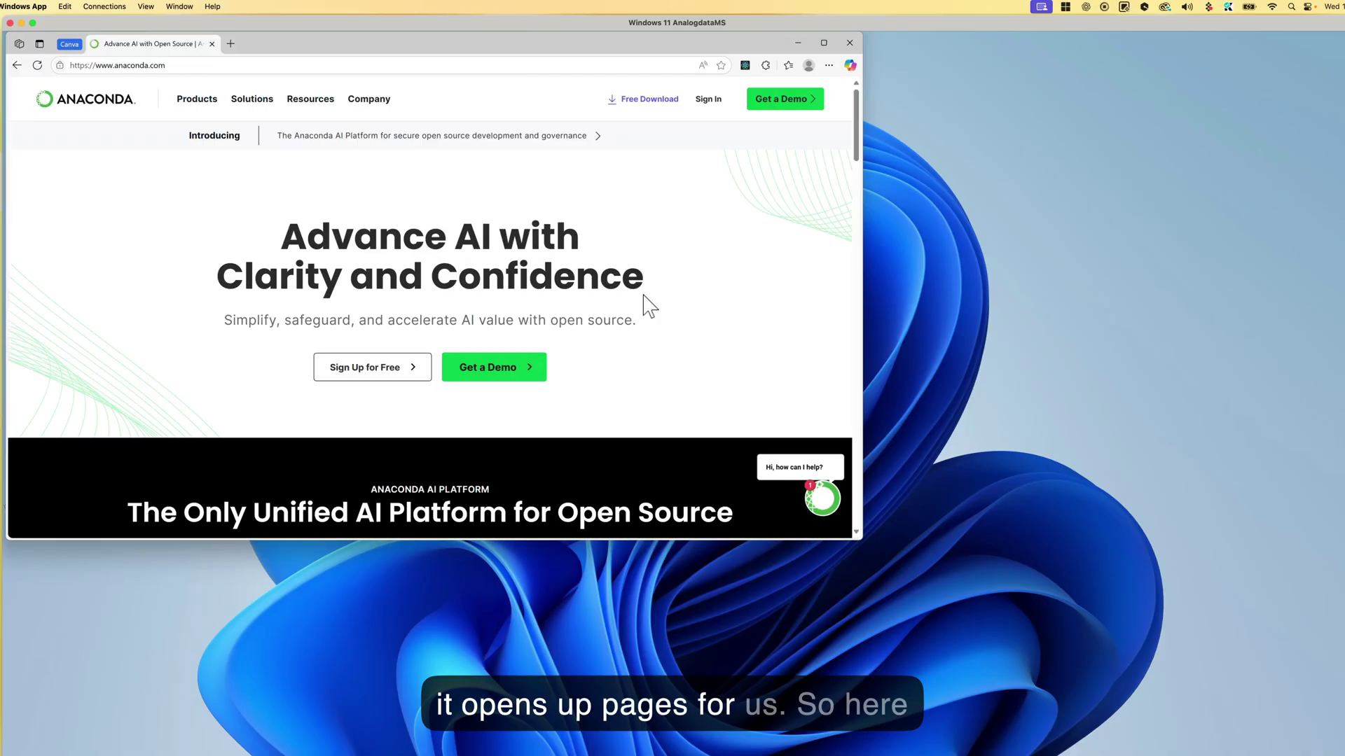
click(645, 102)
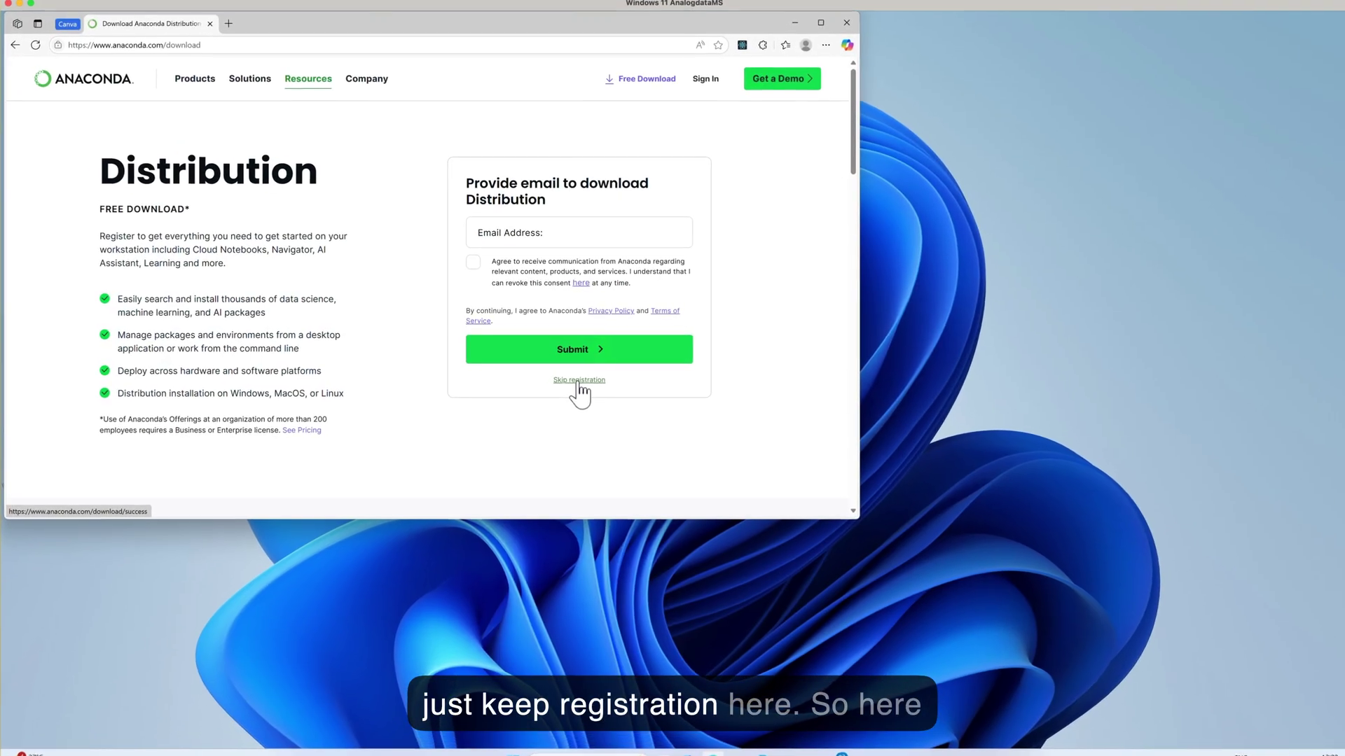
click(578, 381)
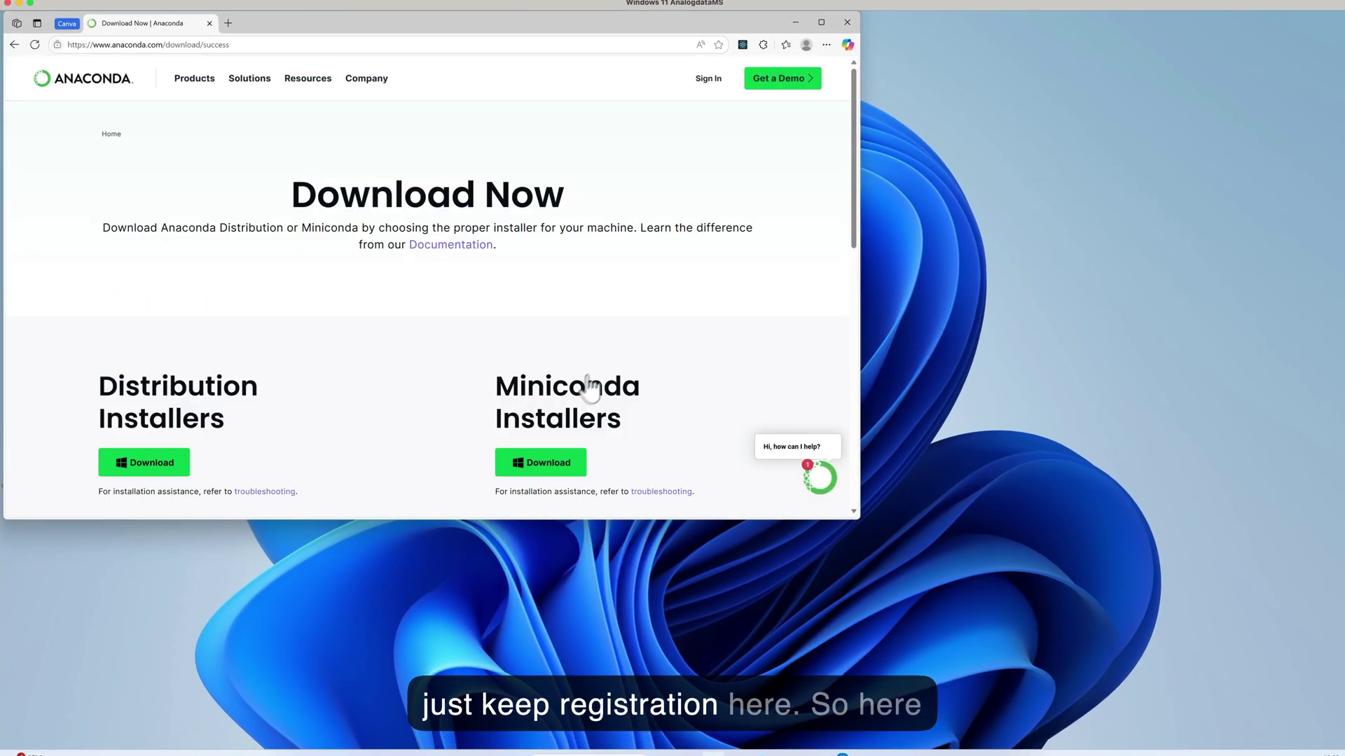
Widen the browser window and download the Windows installer offered under Distribution Installers instead of Miniconda
scroll(580, 301, down, 10)
scroll(580, 301, up, 10)
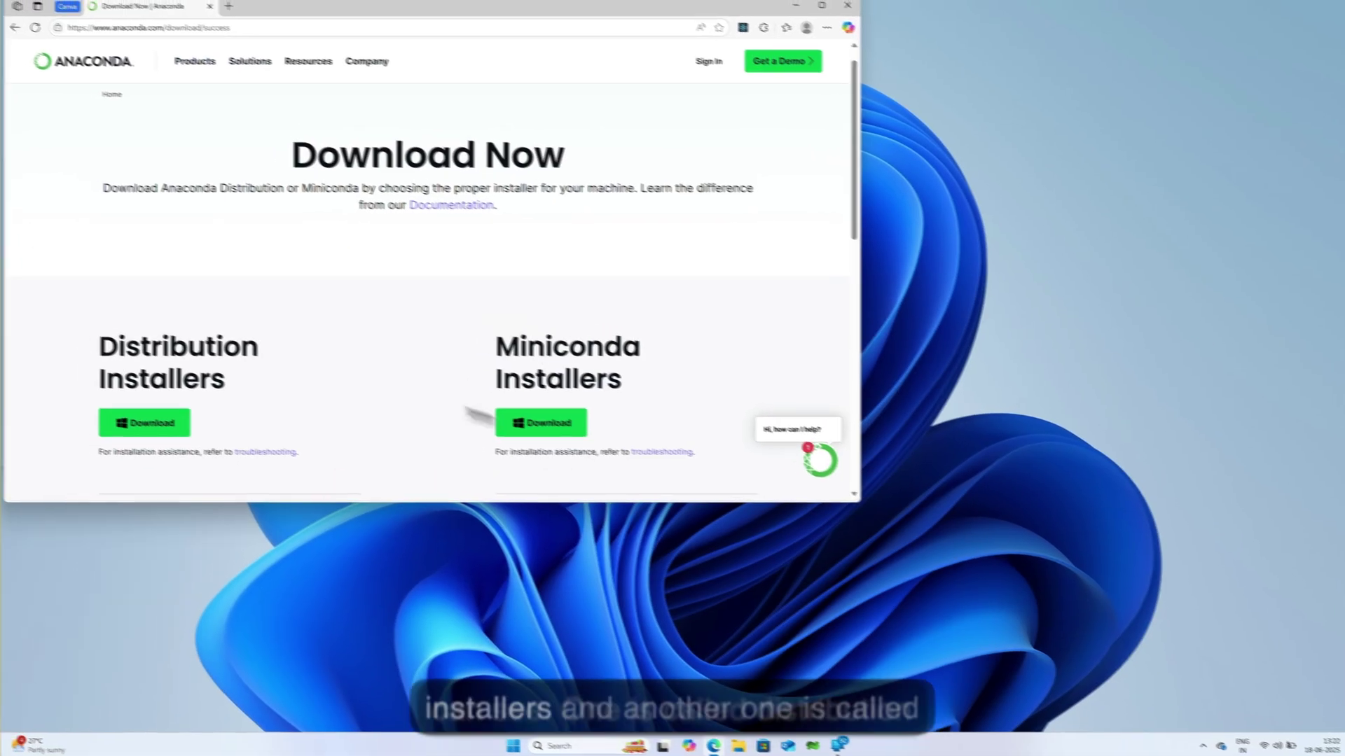
scroll(251, 360, down, 4)
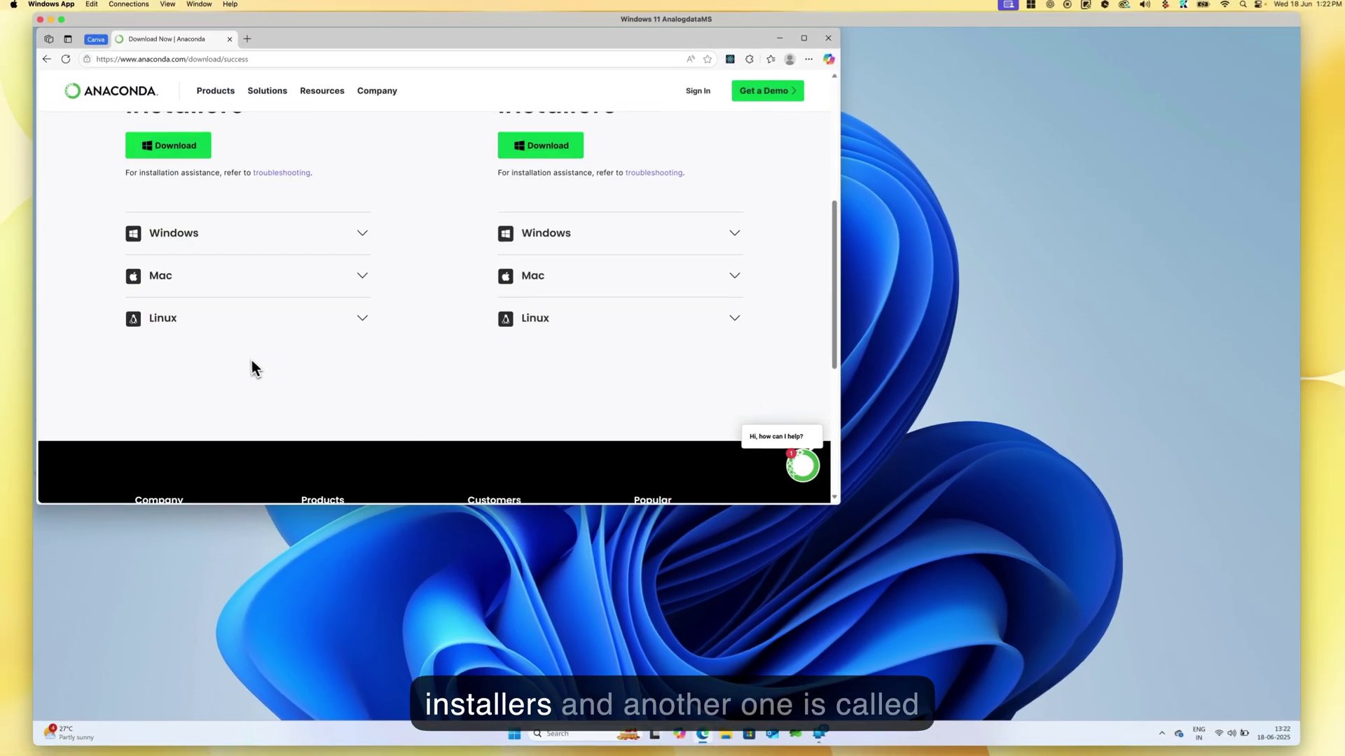
scroll(269, 338, up, 4)
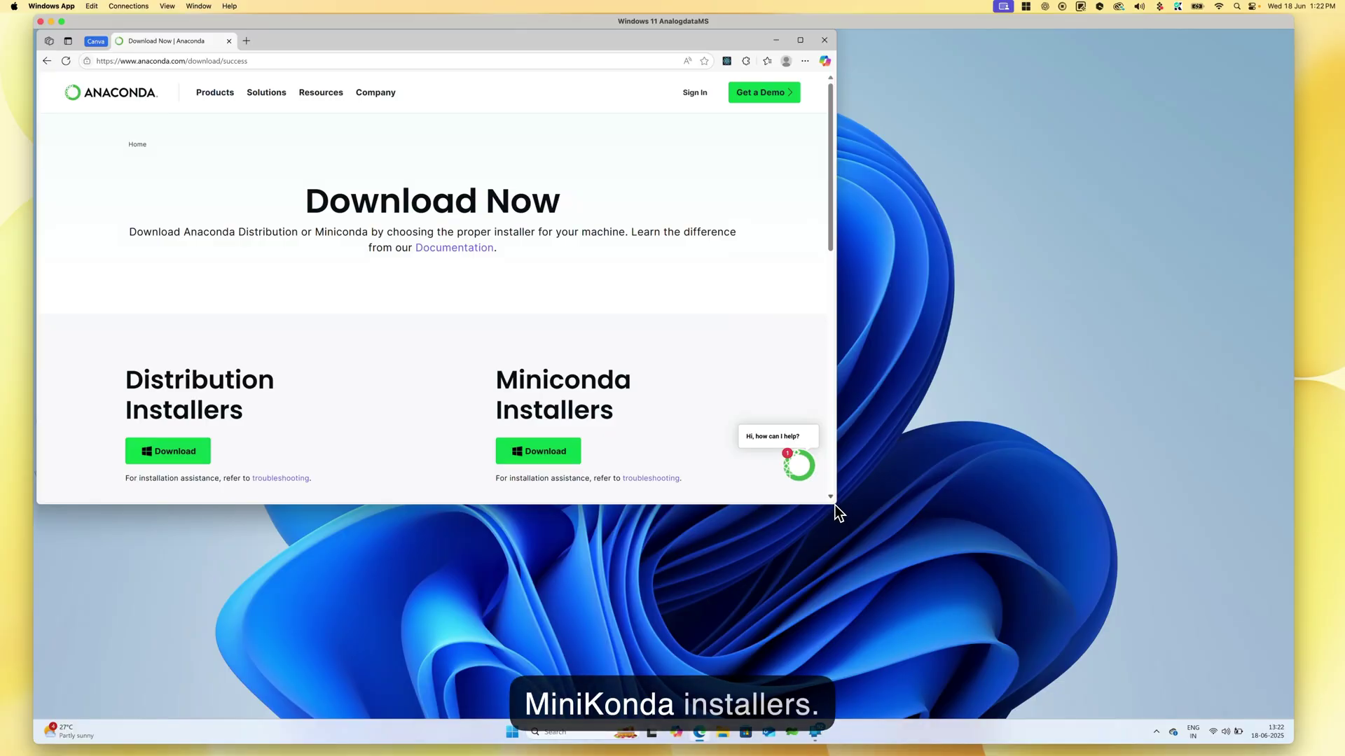
drag(838, 507, 935, 569)
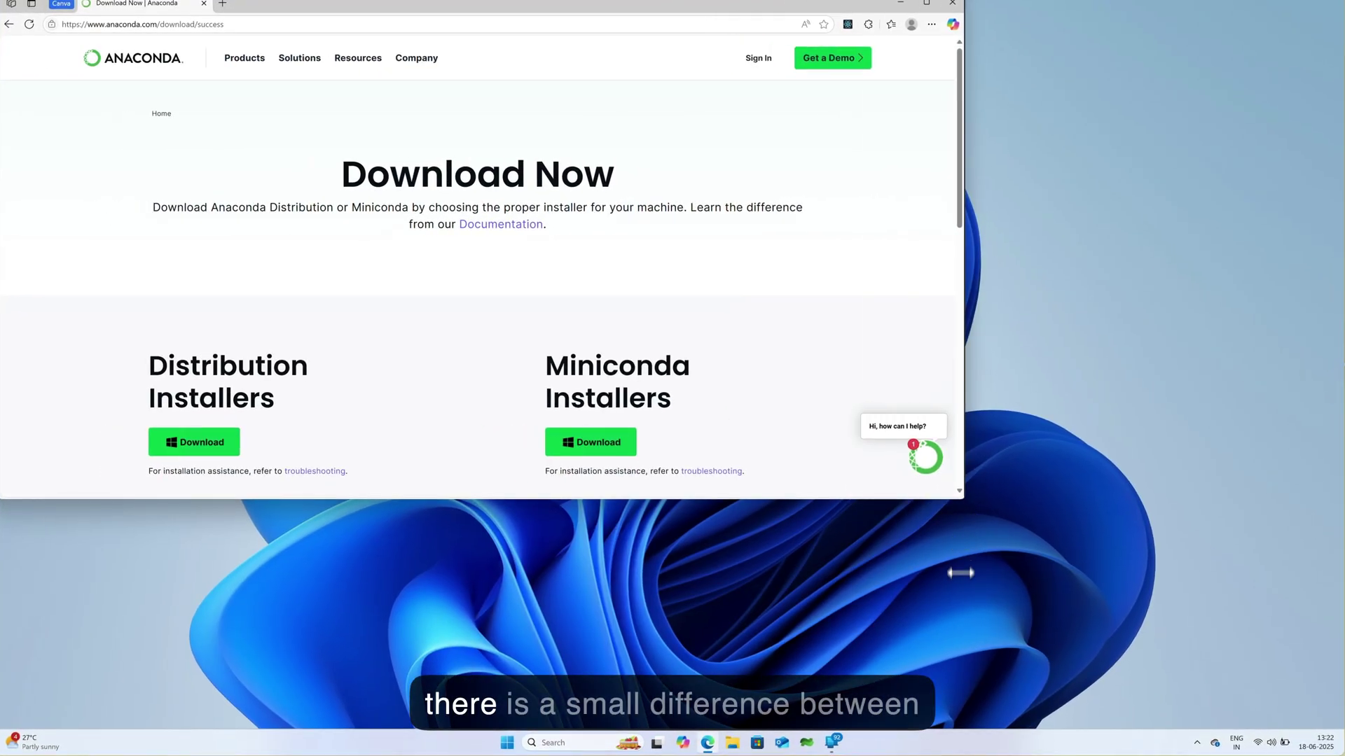
scroll(348, 354, down, 4)
scroll(329, 343, up, 4)
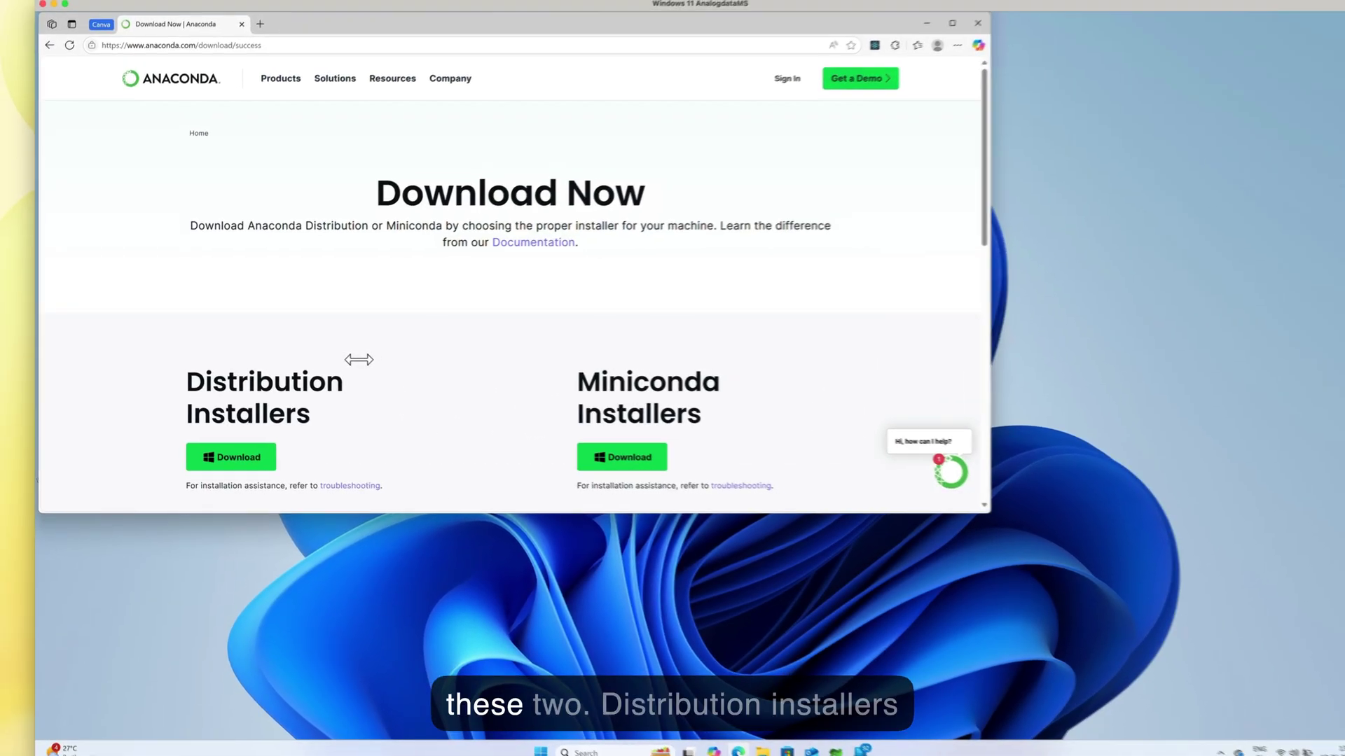
scroll(358, 359, down, 3)
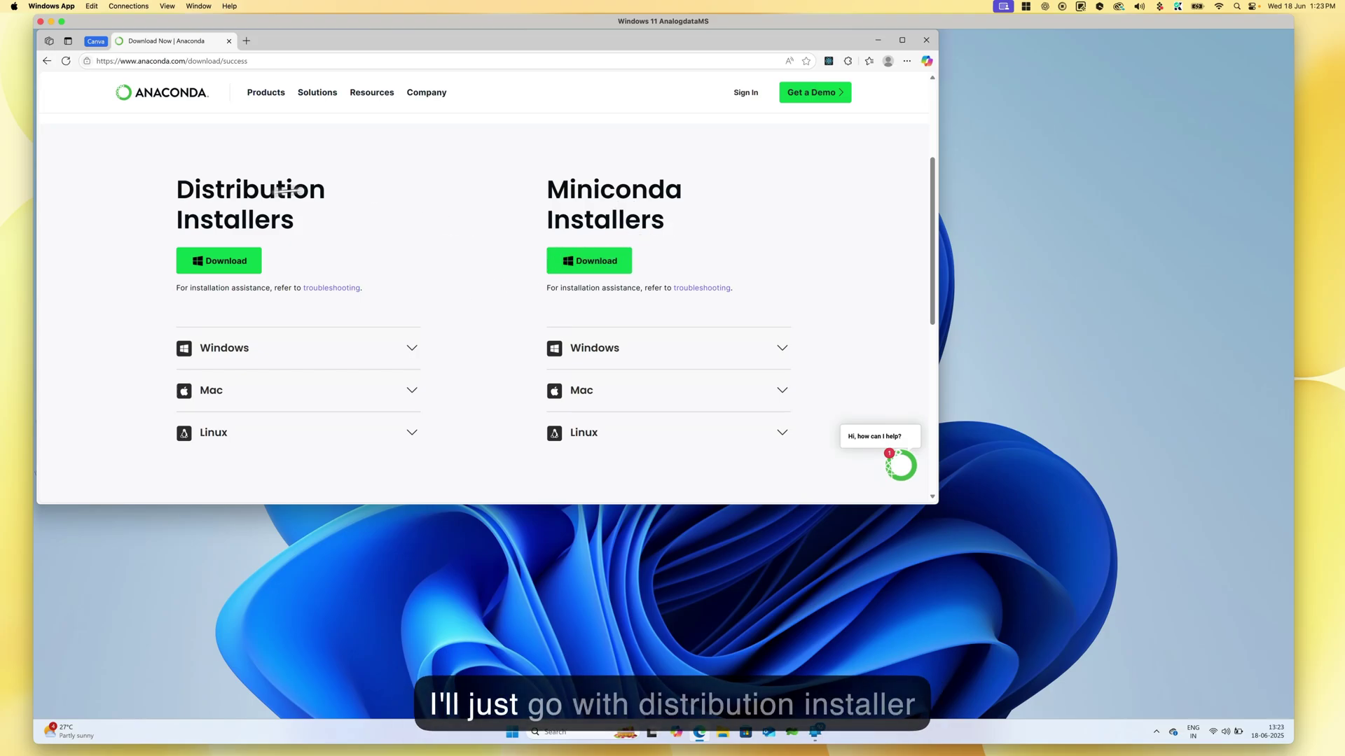
click(223, 263)
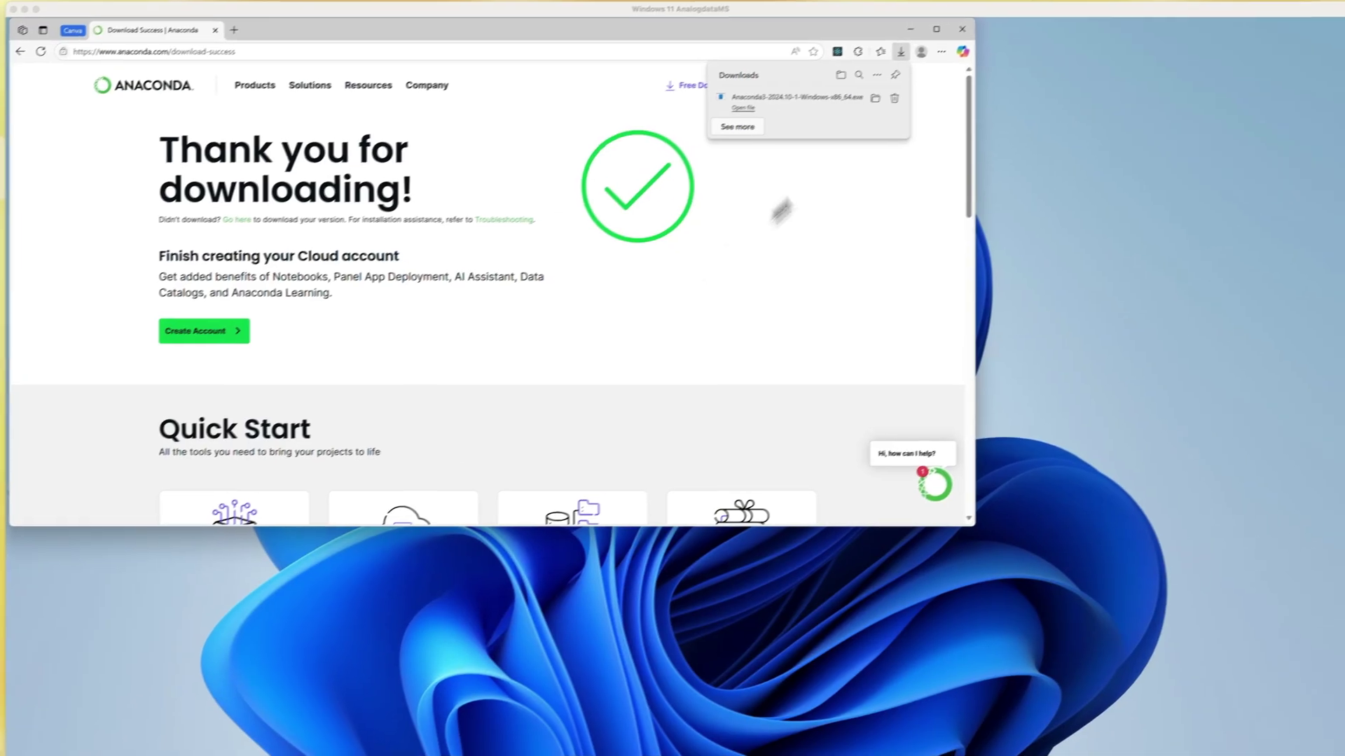
Show the downloaded Anaconda3-2024.10-1-Windows-x86_64 installer in its folder and open it
click(858, 108)
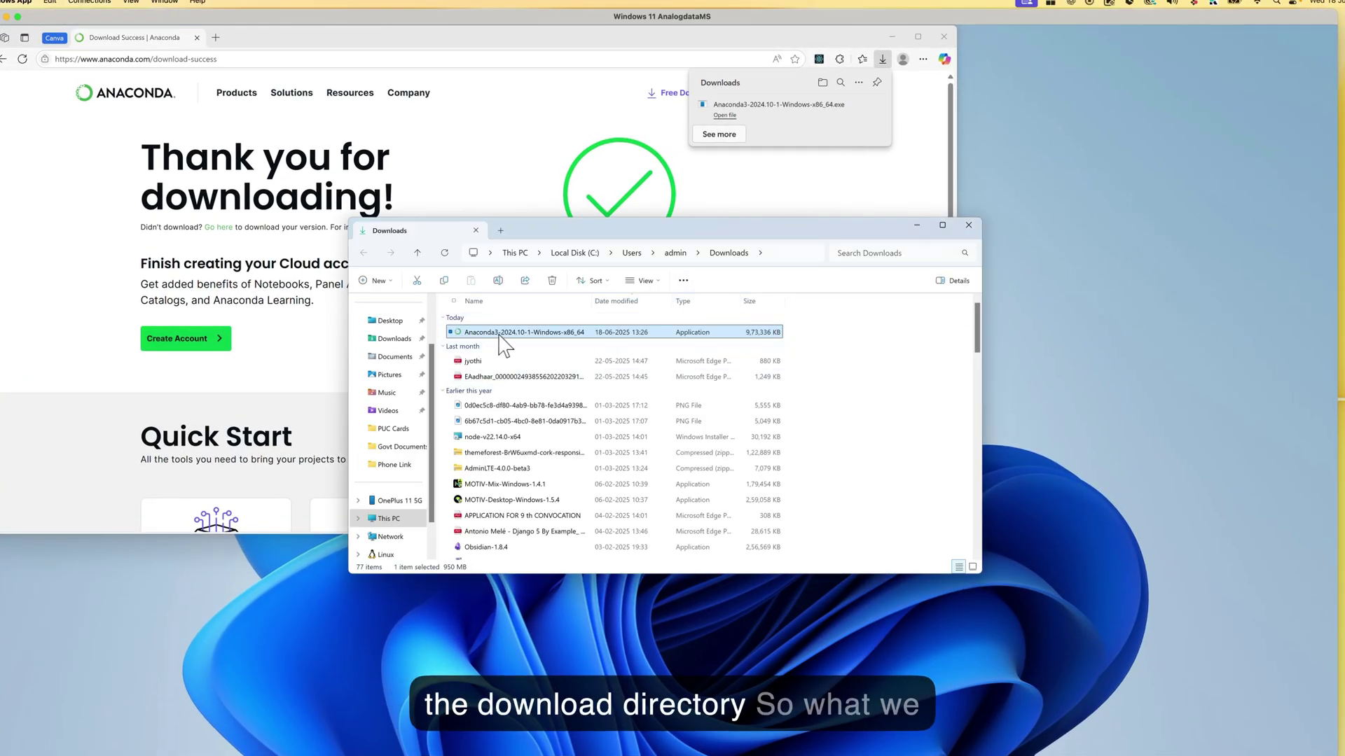
right_click(507, 332)
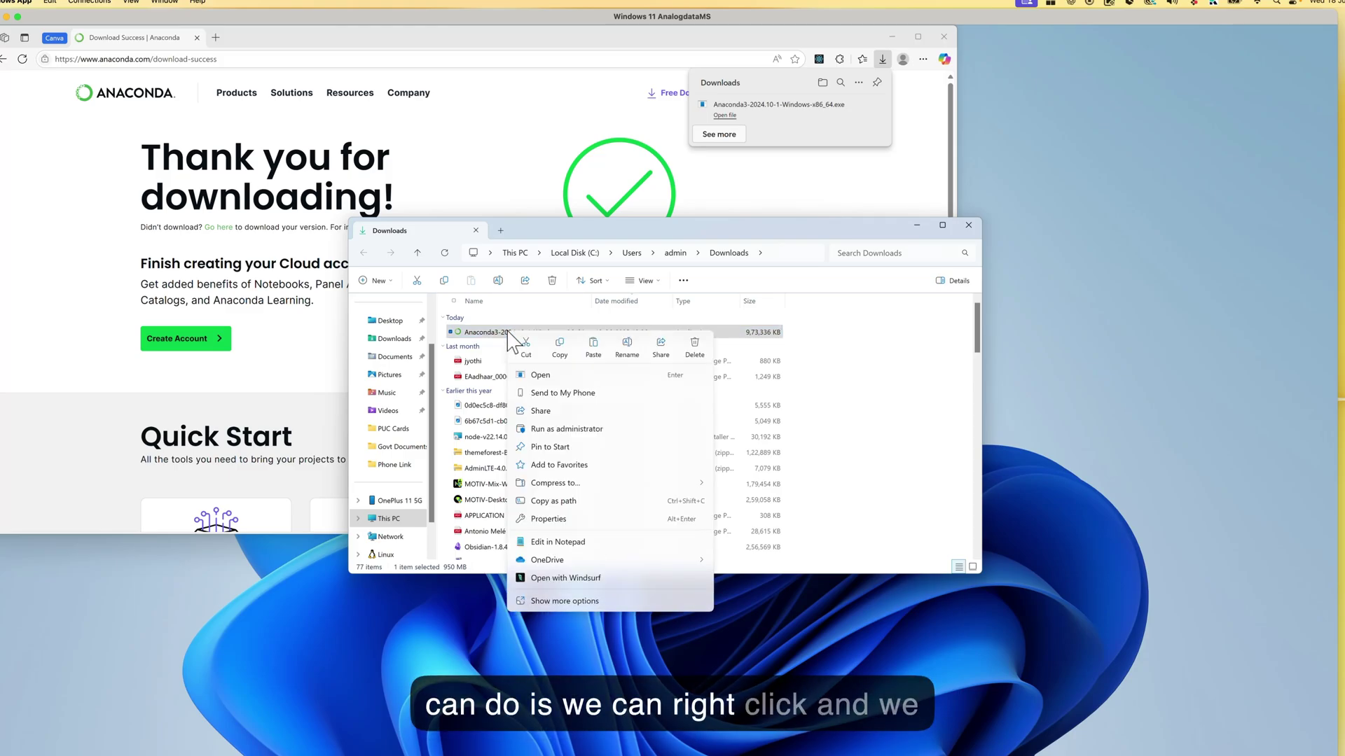
click(559, 377)
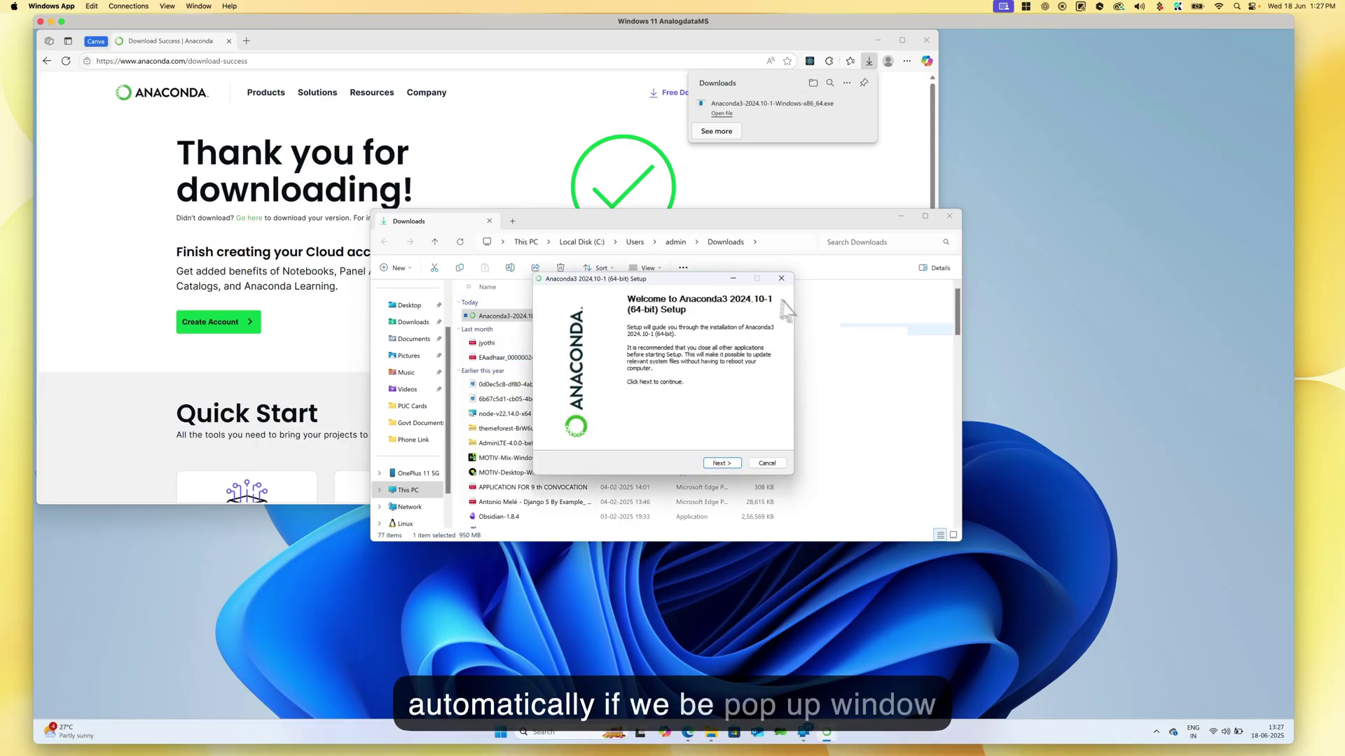
Accept the Anaconda license agreement, choose installation for All Users, and allow the installer to make changes to the device
click(724, 463)
click(727, 464)
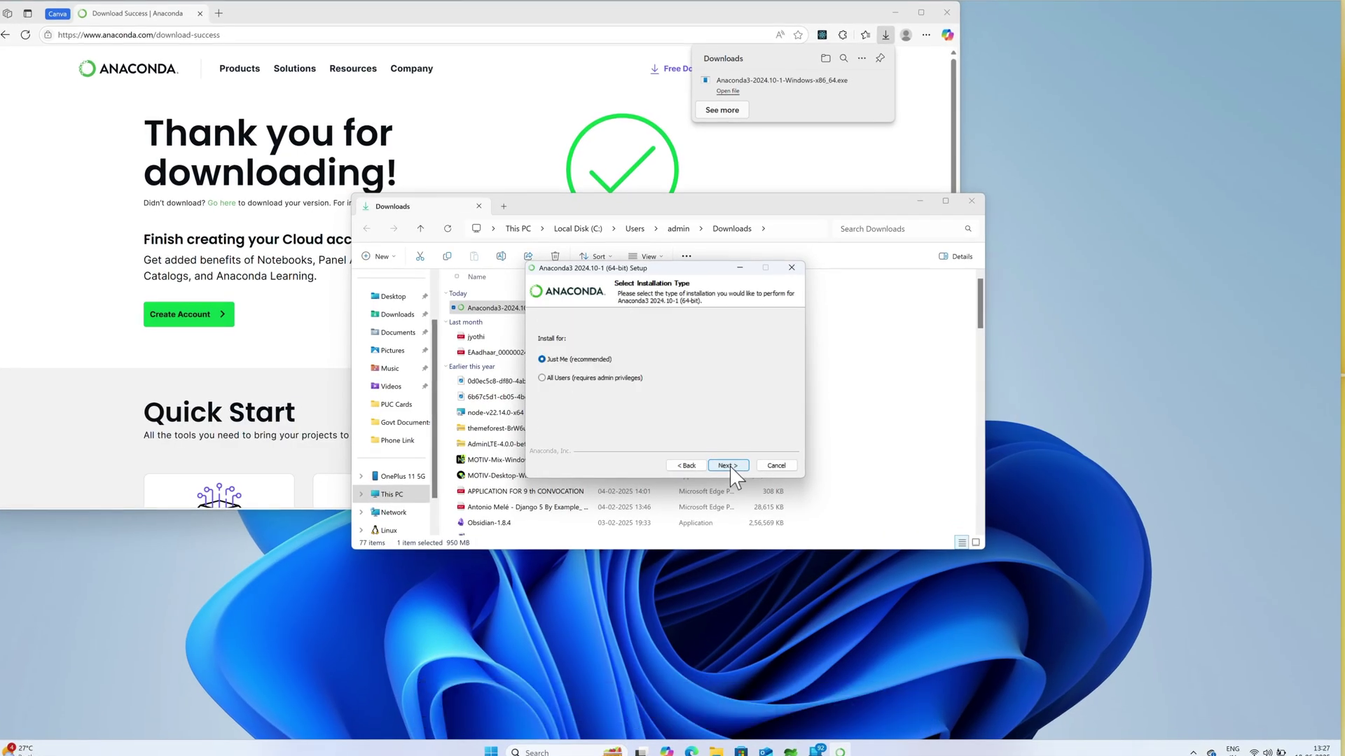
click(696, 466)
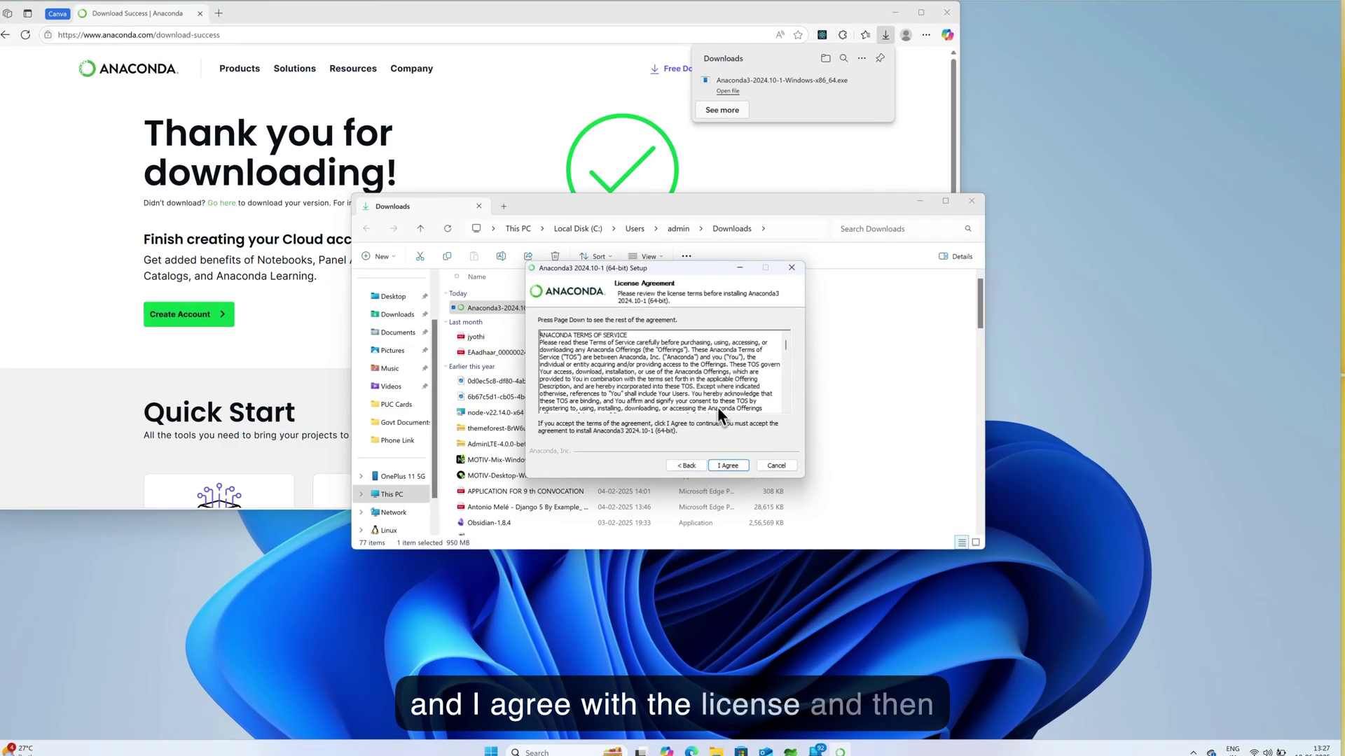
click(727, 465)
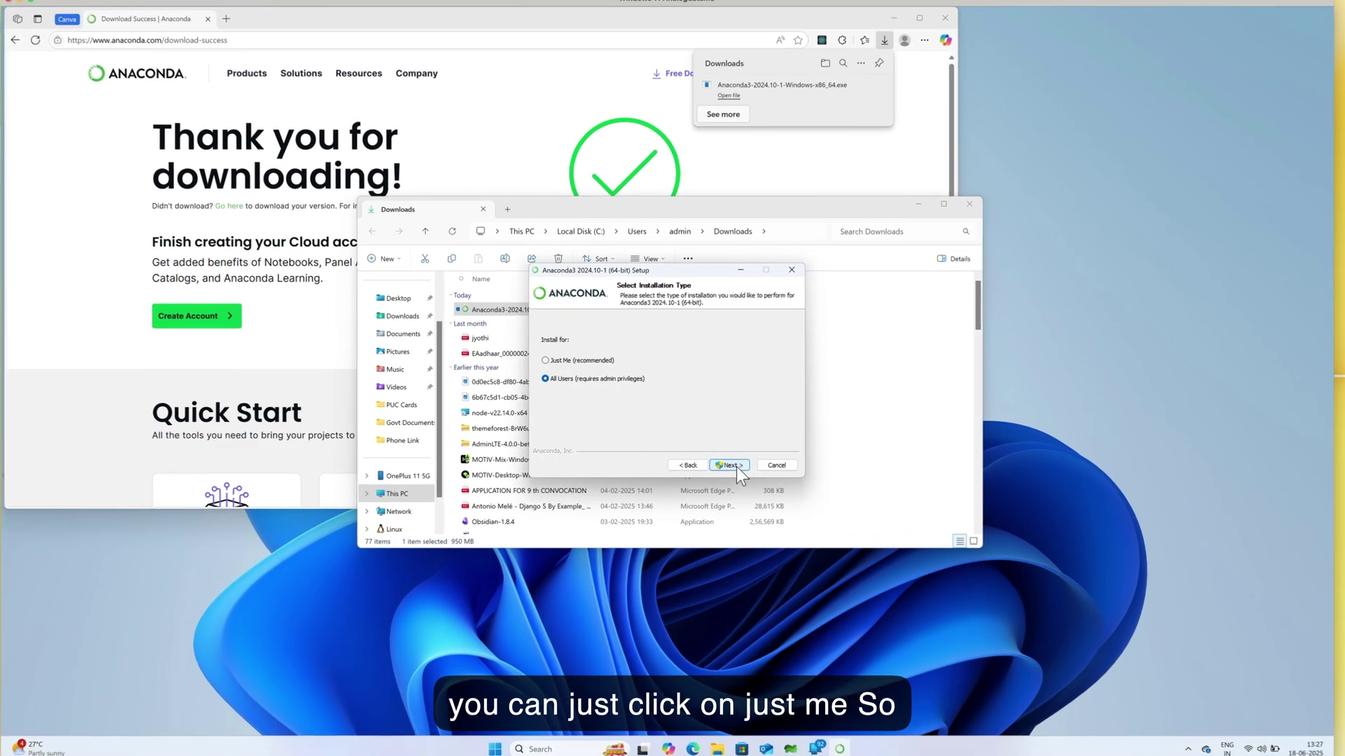
click(723, 463)
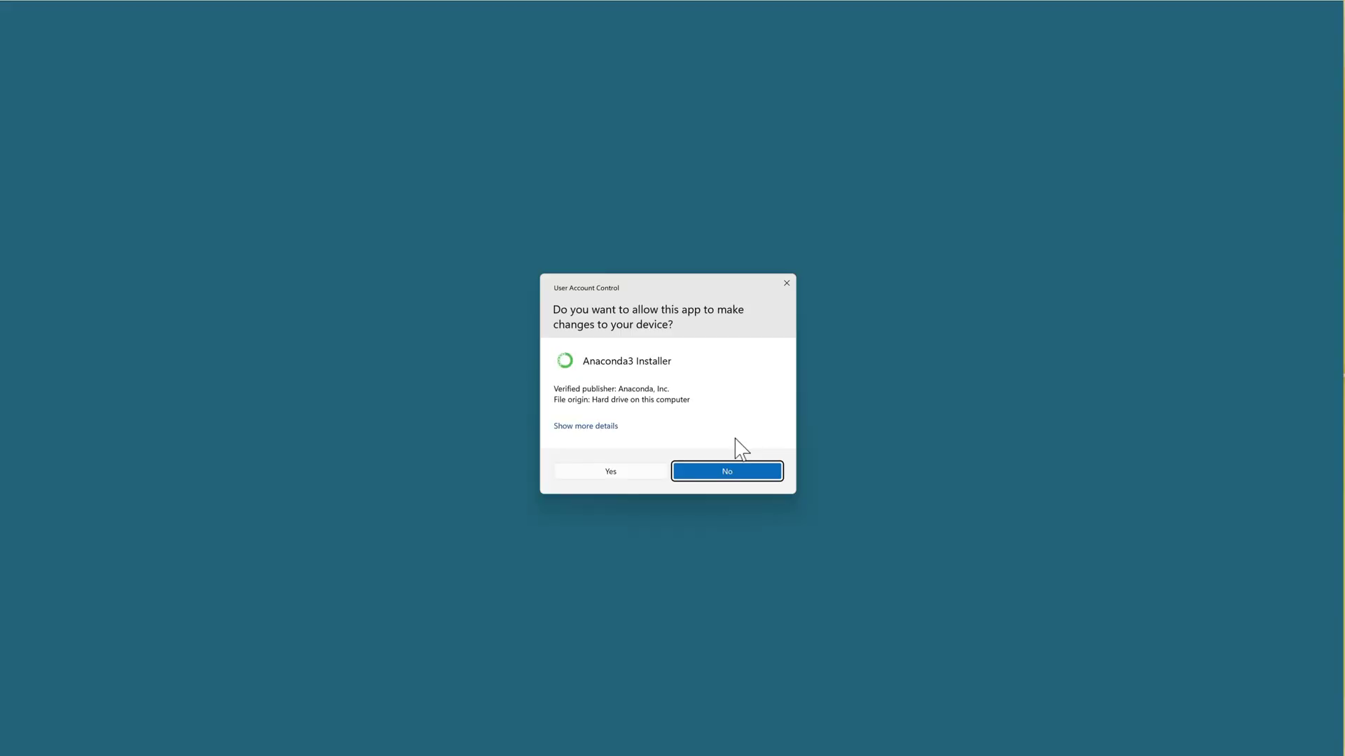
click(619, 472)
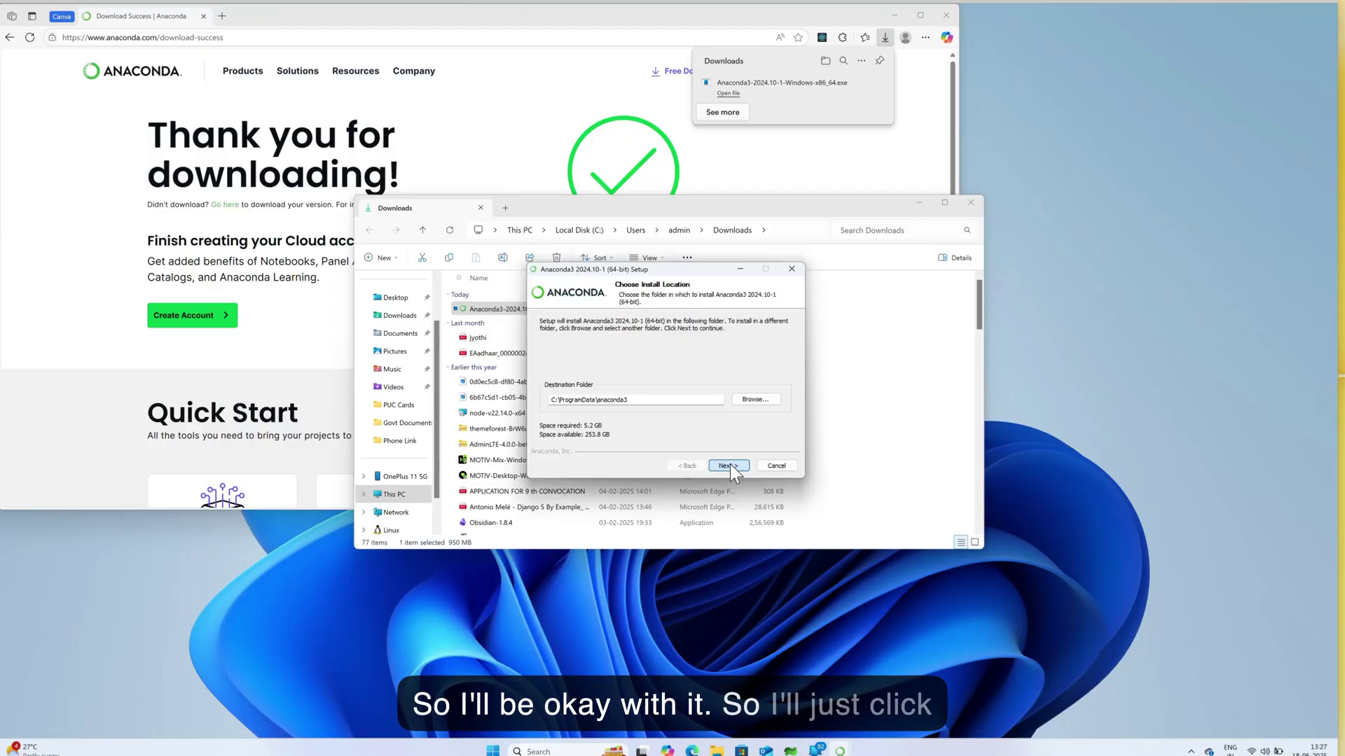
Install Anaconda in C:\ProgramData\anaconda3 with shortcuts created, and finish setup with Launch Anaconda Navigator and Getting Started enabled
click(723, 464)
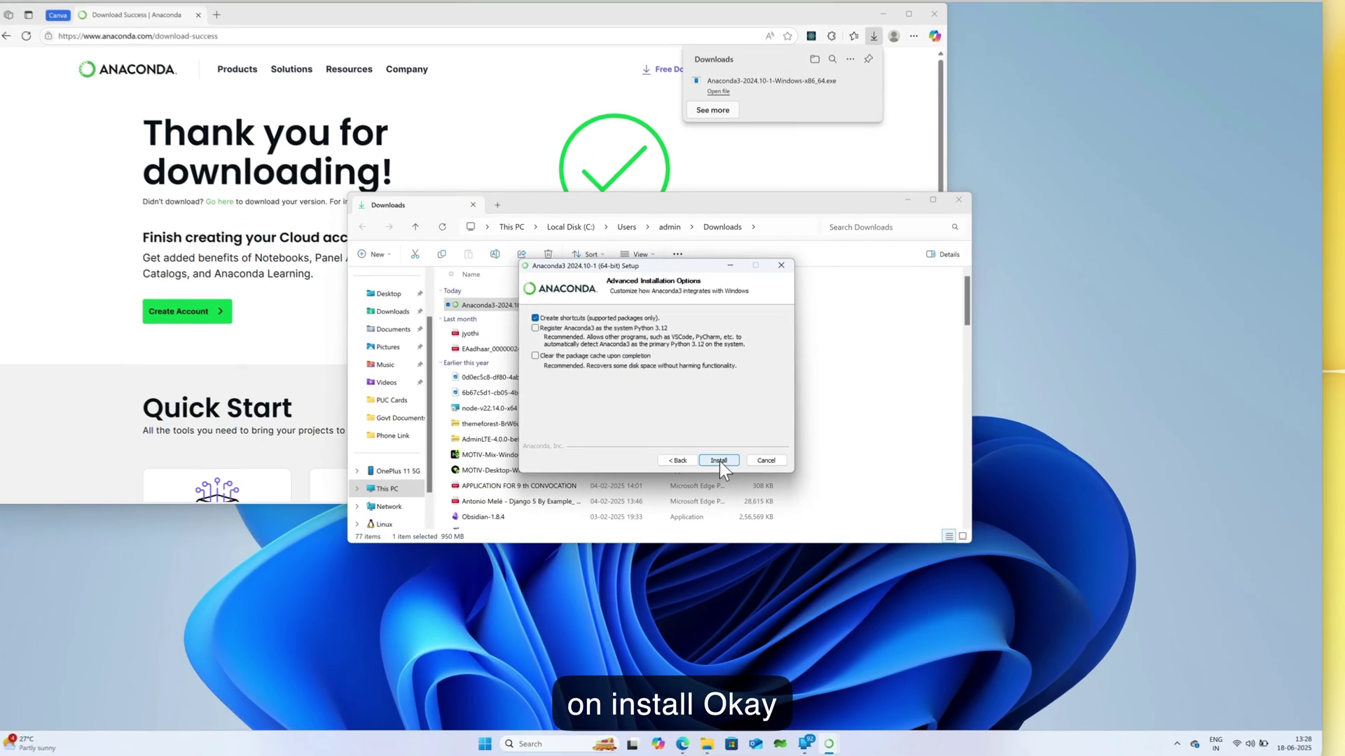
click(719, 460)
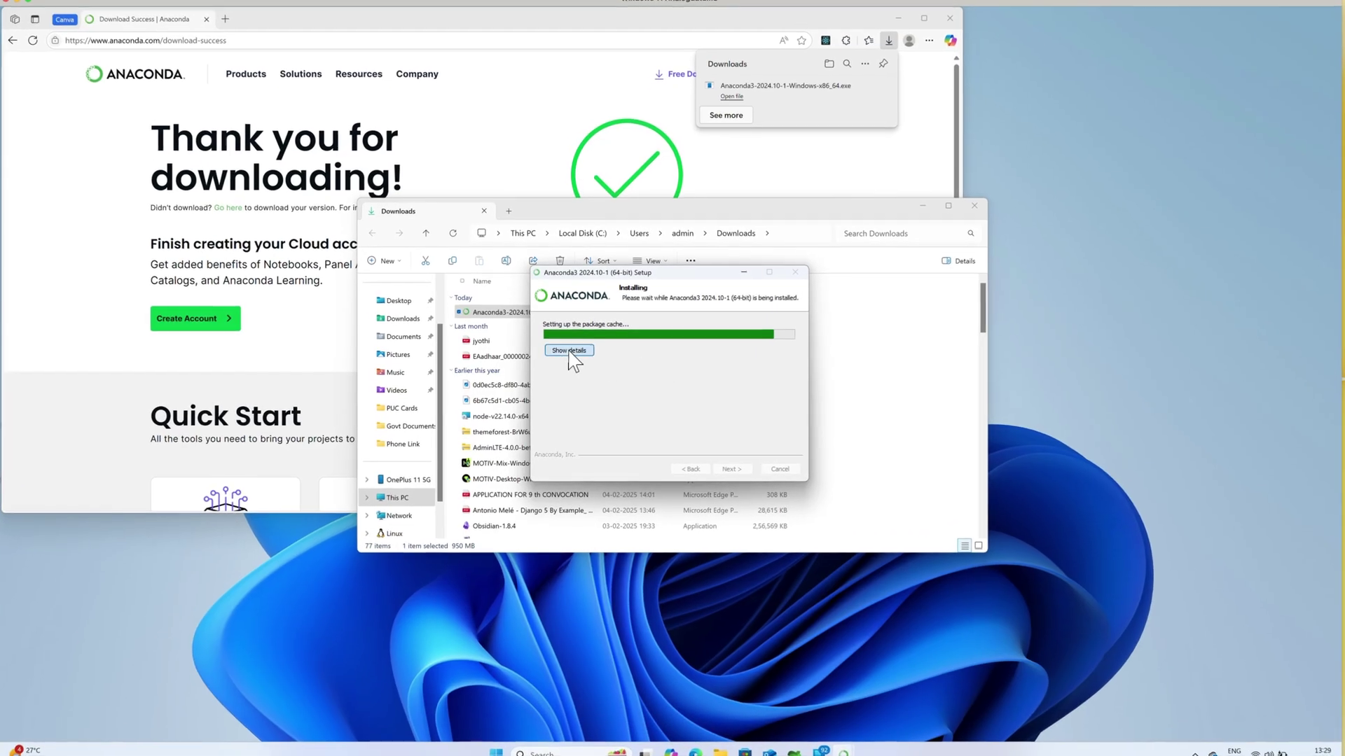
click(569, 351)
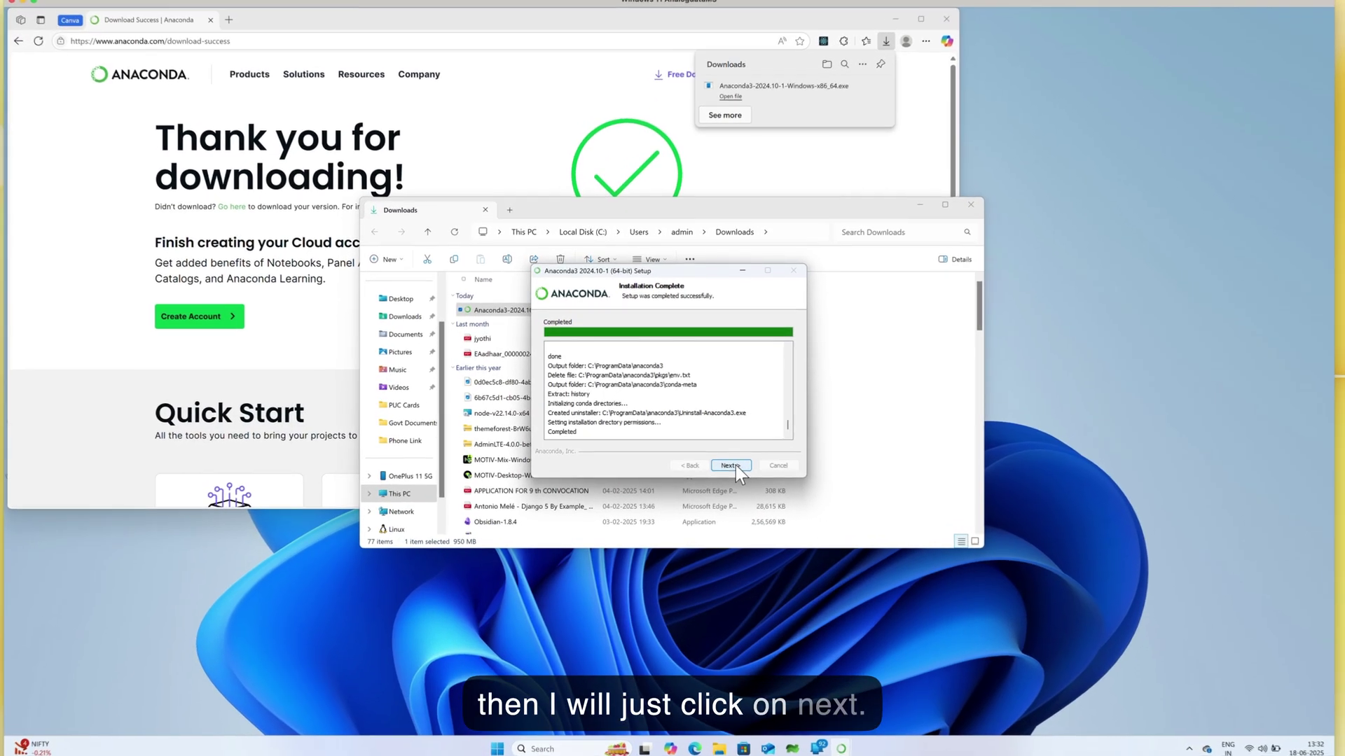
click(728, 463)
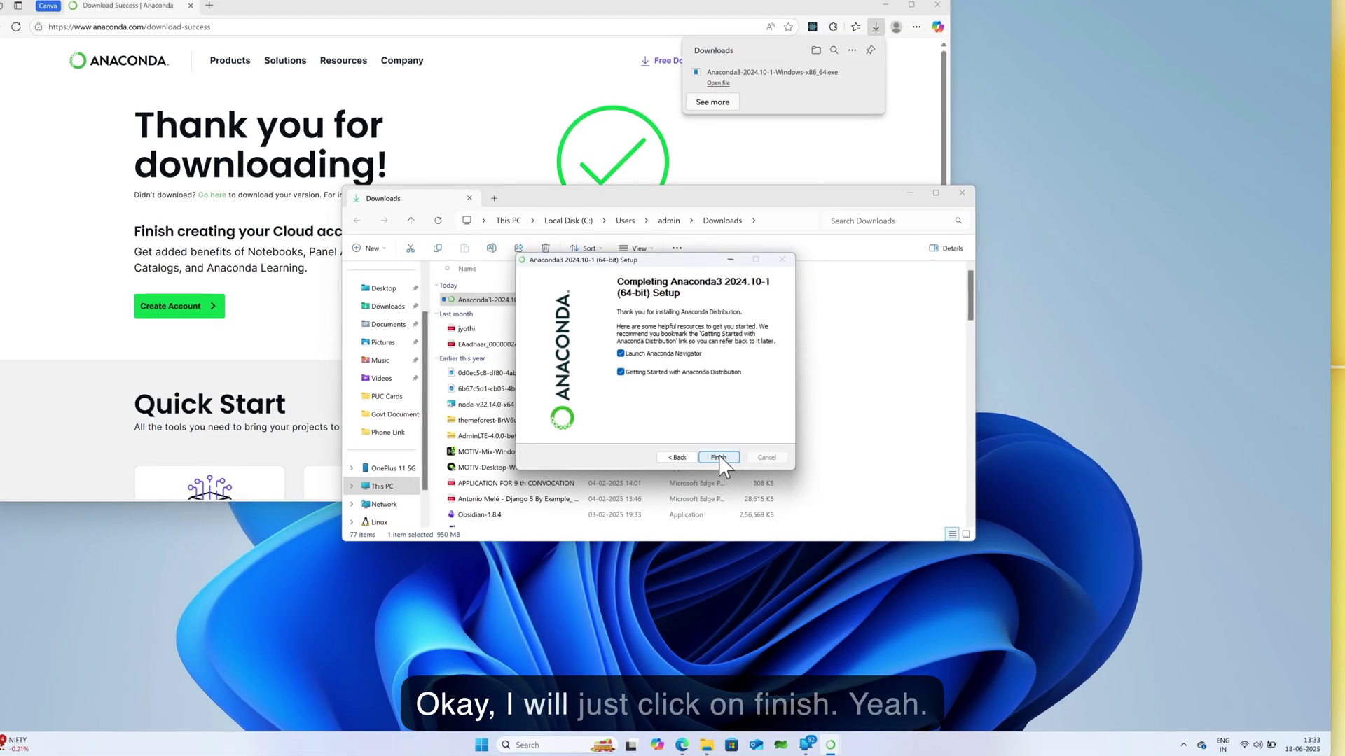
click(721, 462)
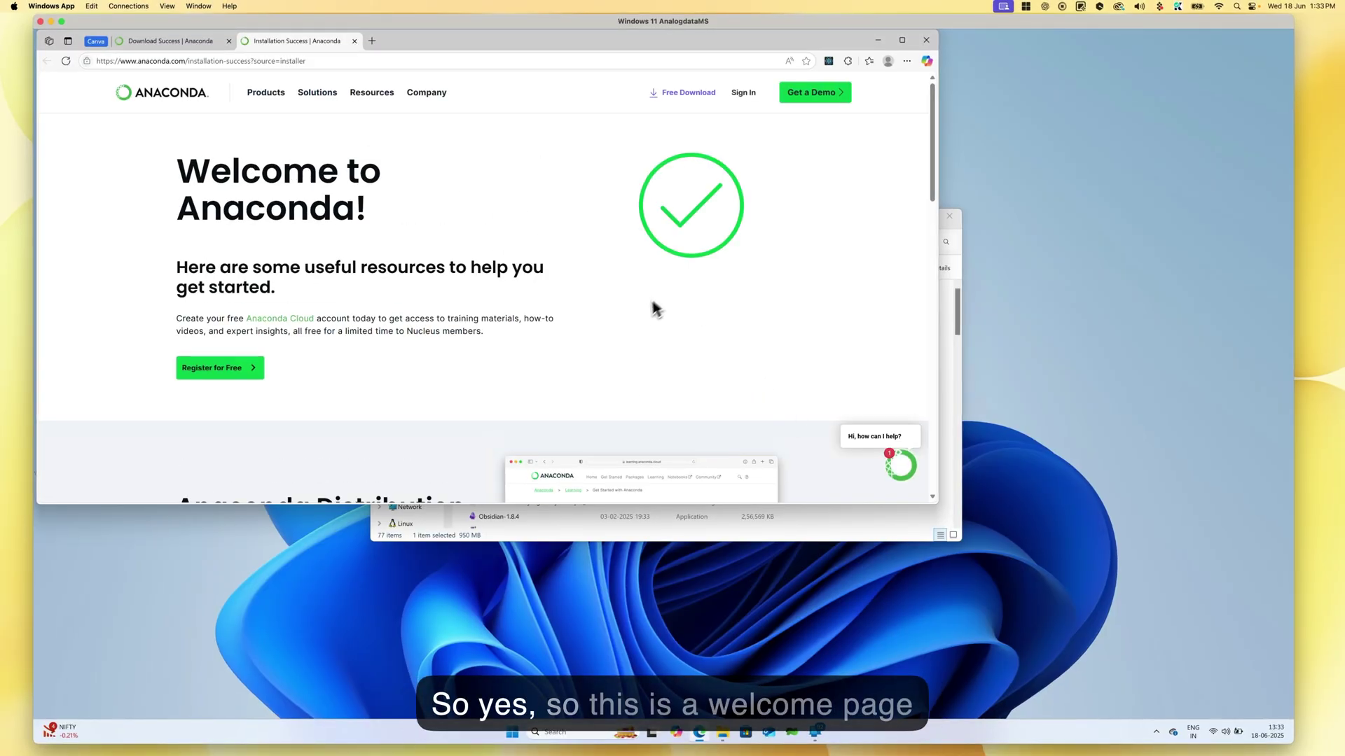
Skim the Welcome to Anaconda page, and minimize the browser and the Downloads folder window
scroll(650, 309, down, 15)
scroll(636, 313, up, 15)
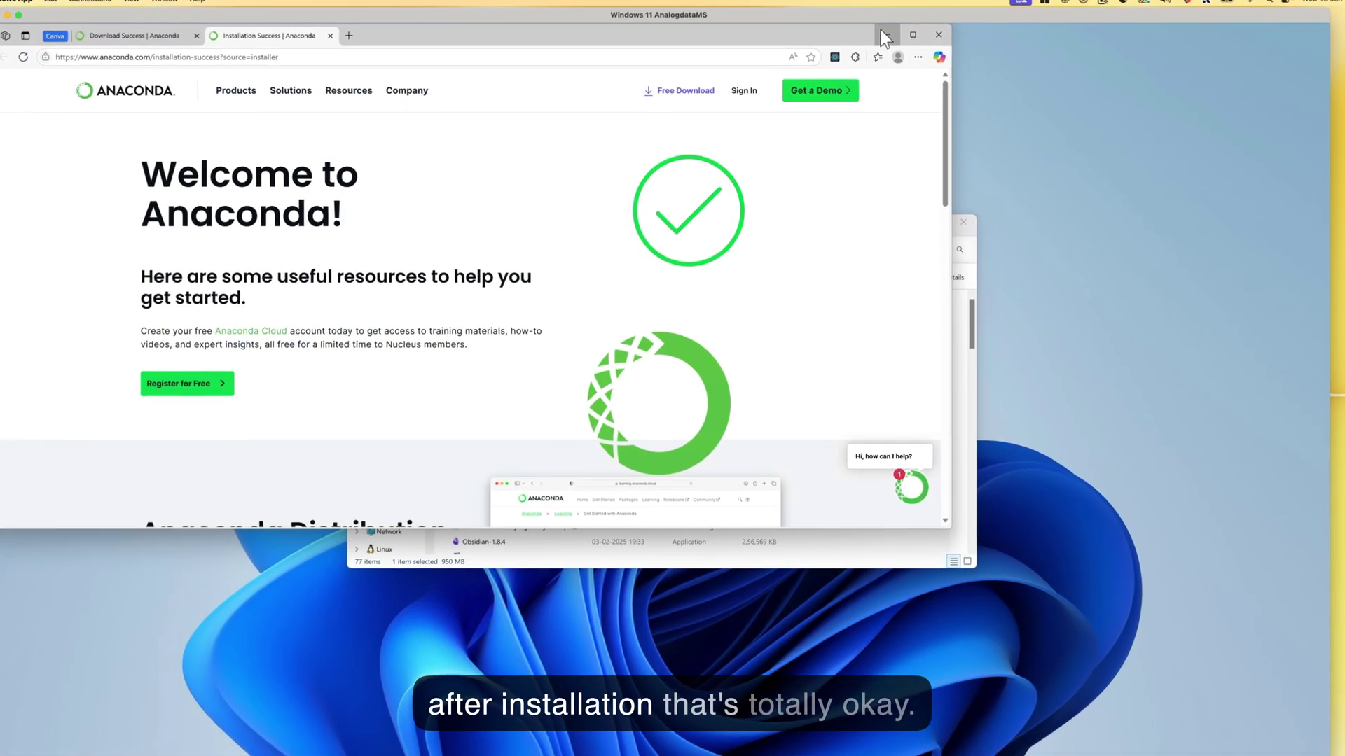
click(878, 40)
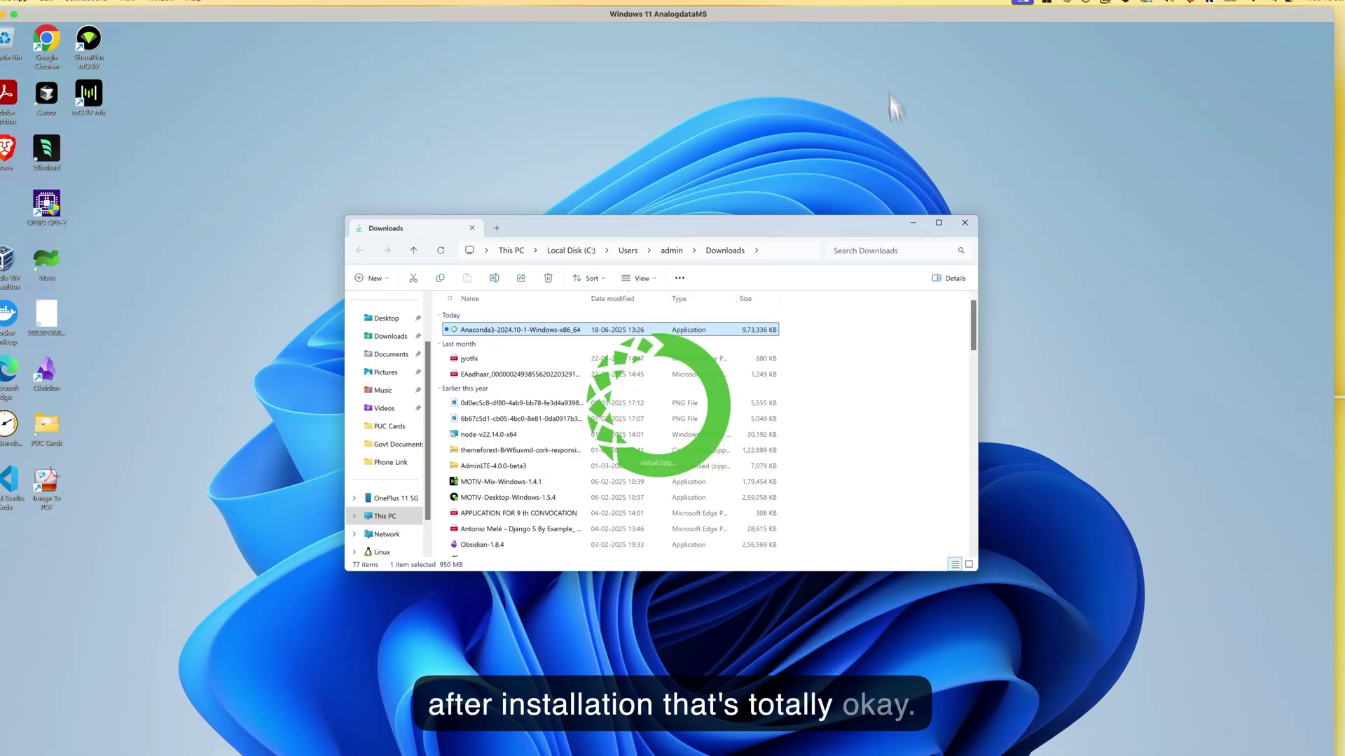
click(912, 224)
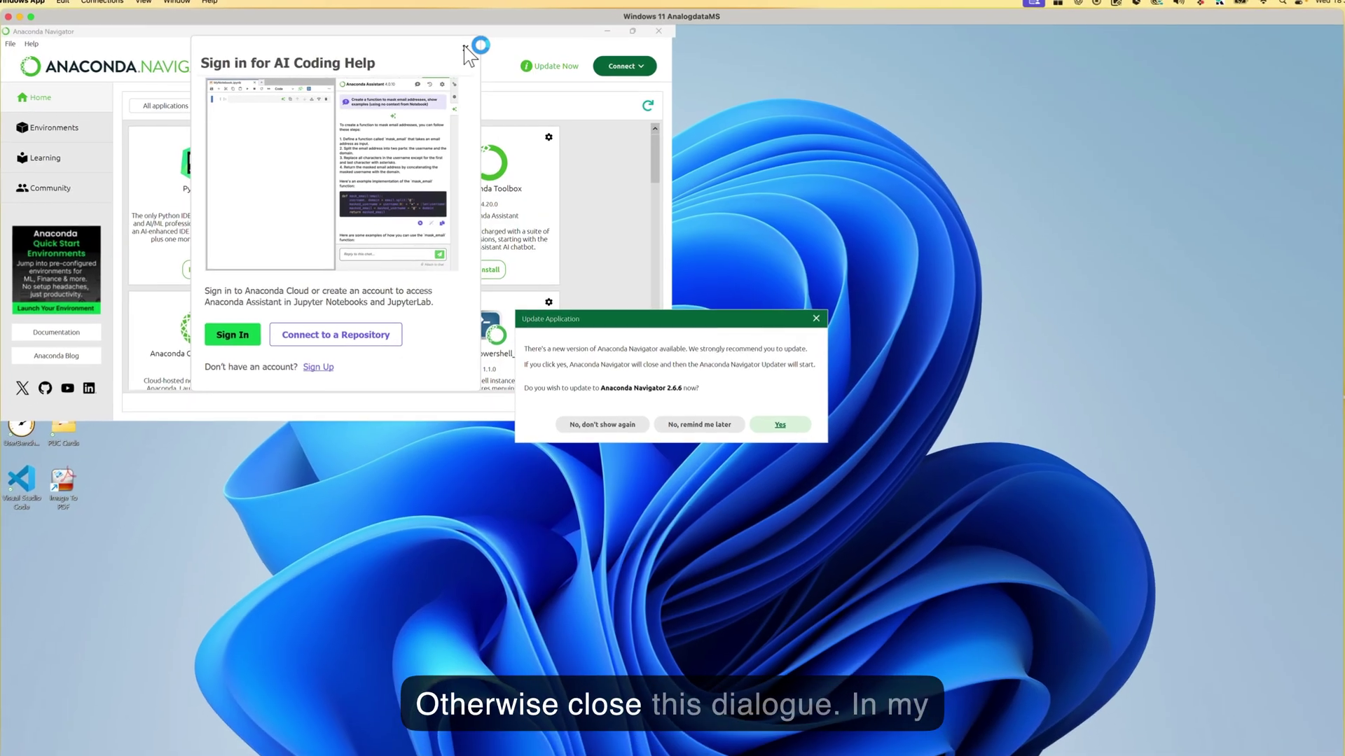
Postpone the Anaconda Navigator 2.6.6 update with a reminder for another time and close the AI Coding Help sign-in prompt
click(470, 52)
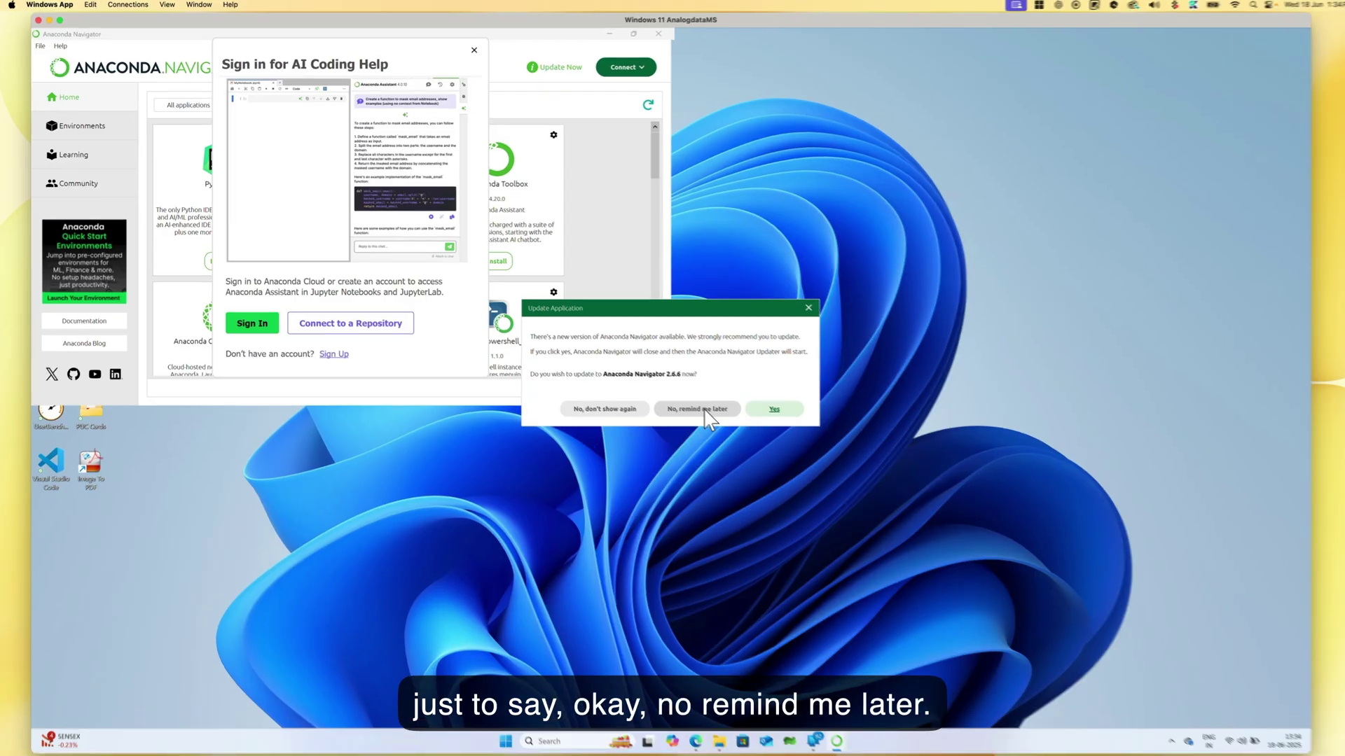
click(689, 406)
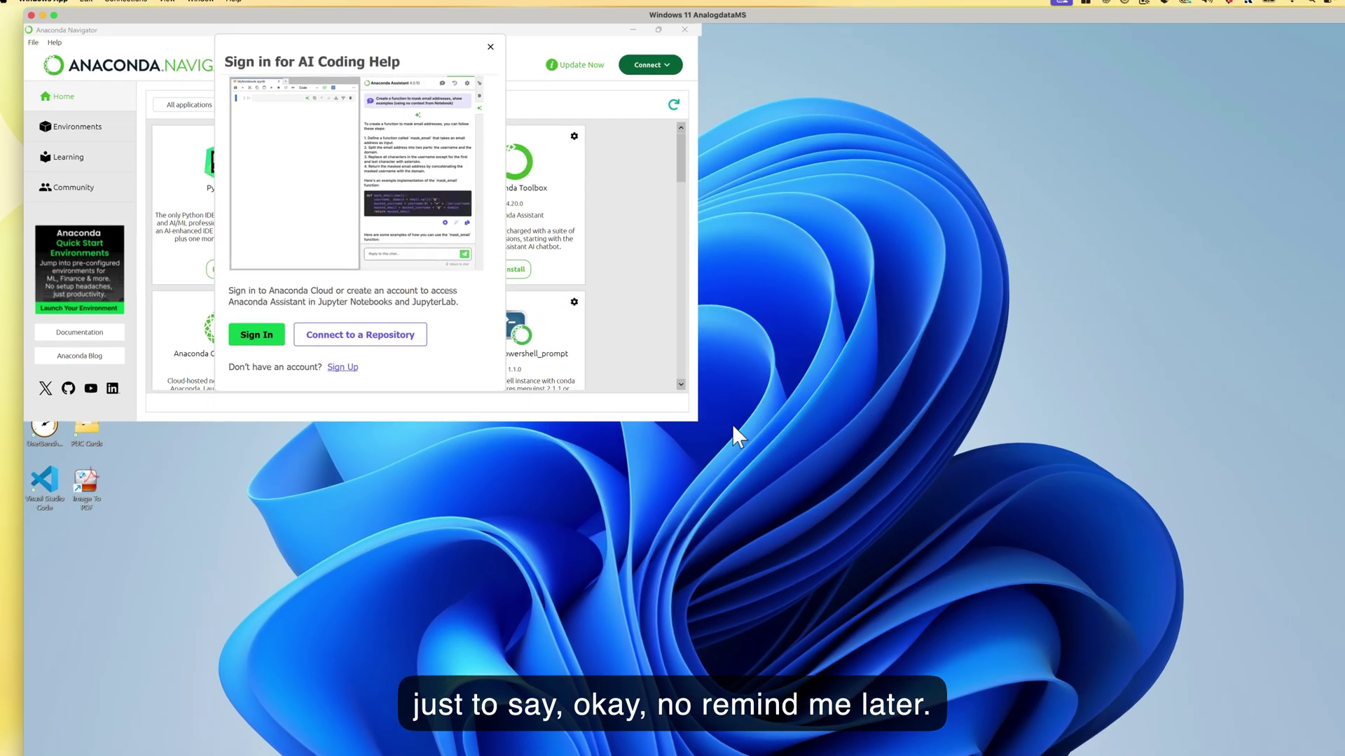
click(491, 47)
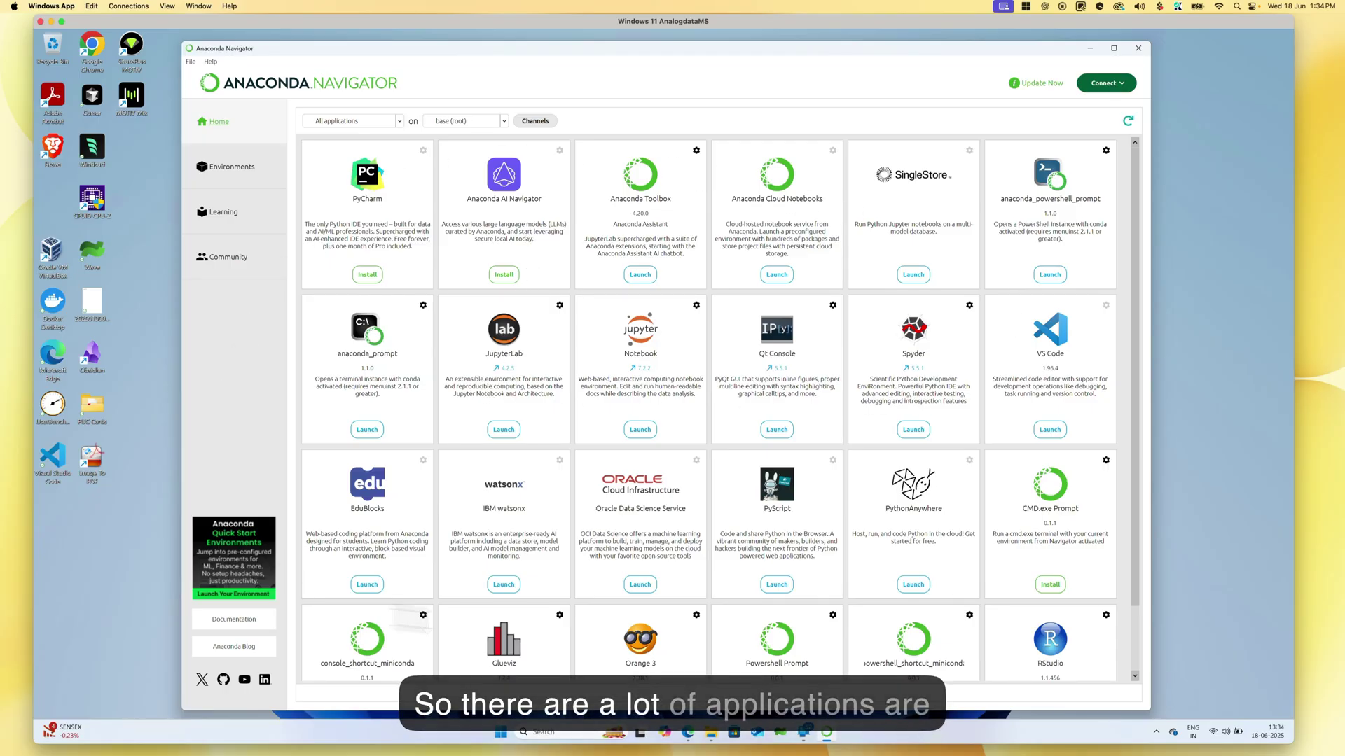
Look through the applications on Navigator's Home page and the packages installed in the base (root) environment
scroll(824, 507, down, 1)
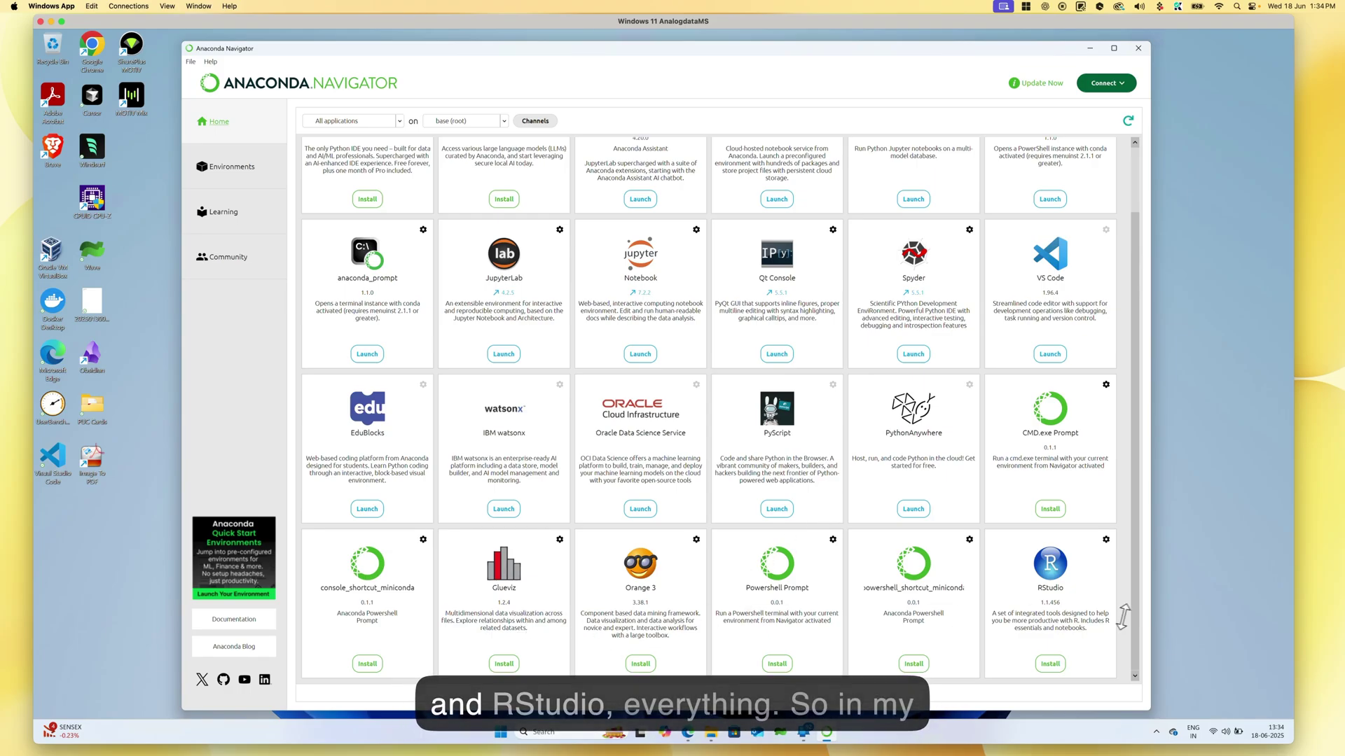
scroll(868, 590, up, 2)
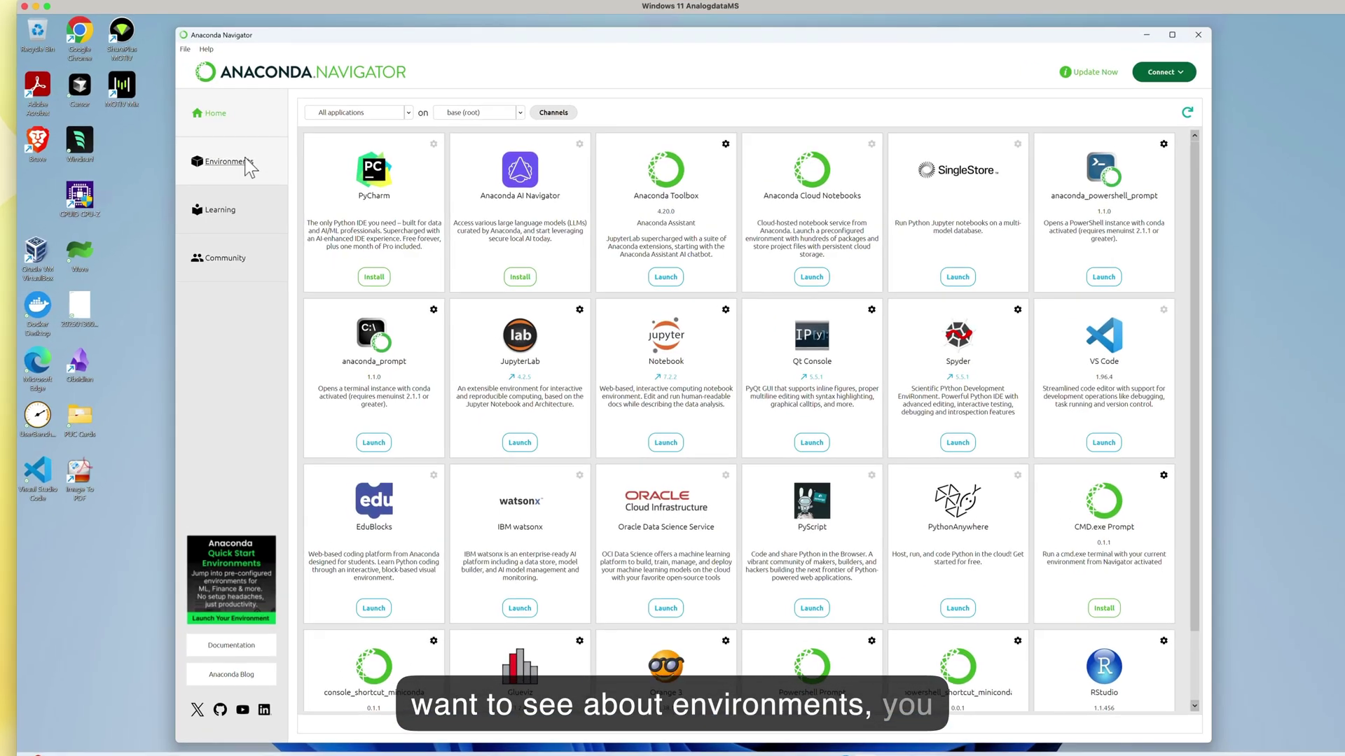
click(245, 165)
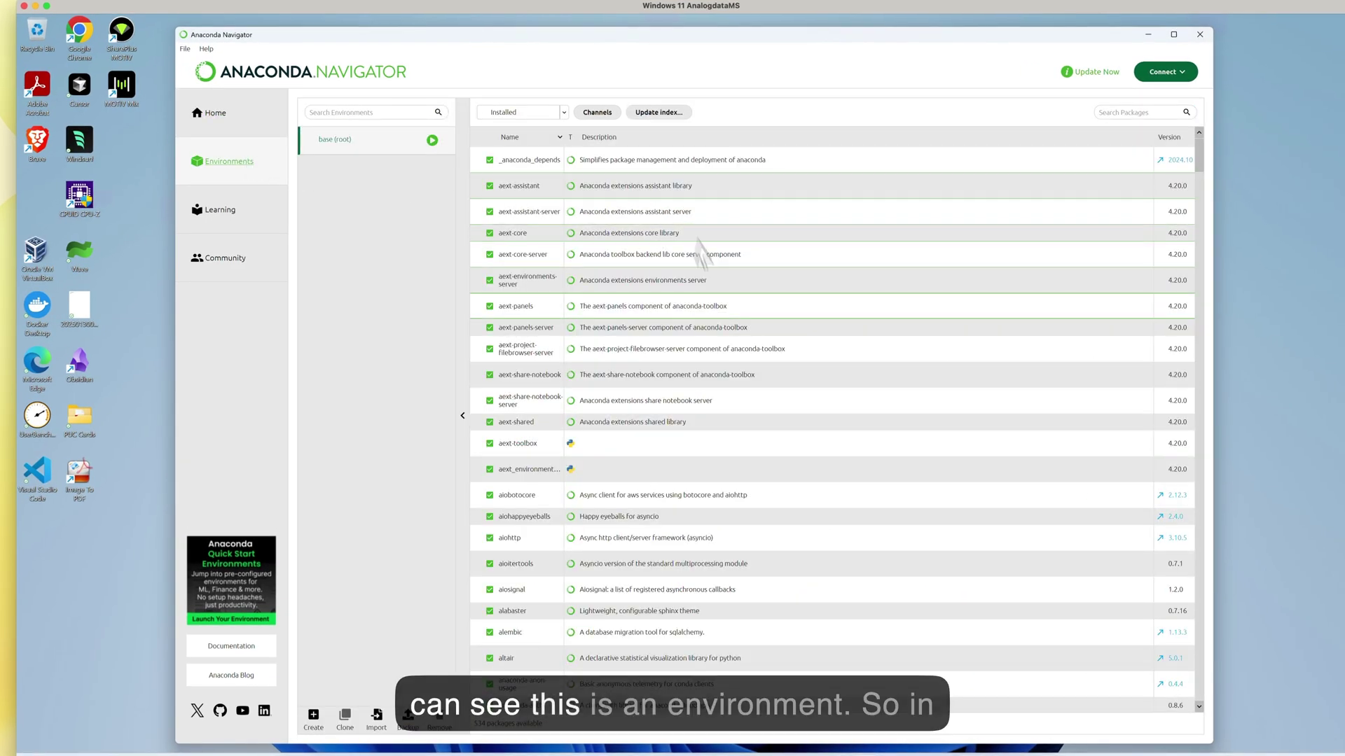
scroll(711, 480, down, 20)
scroll(684, 469, down, 20)
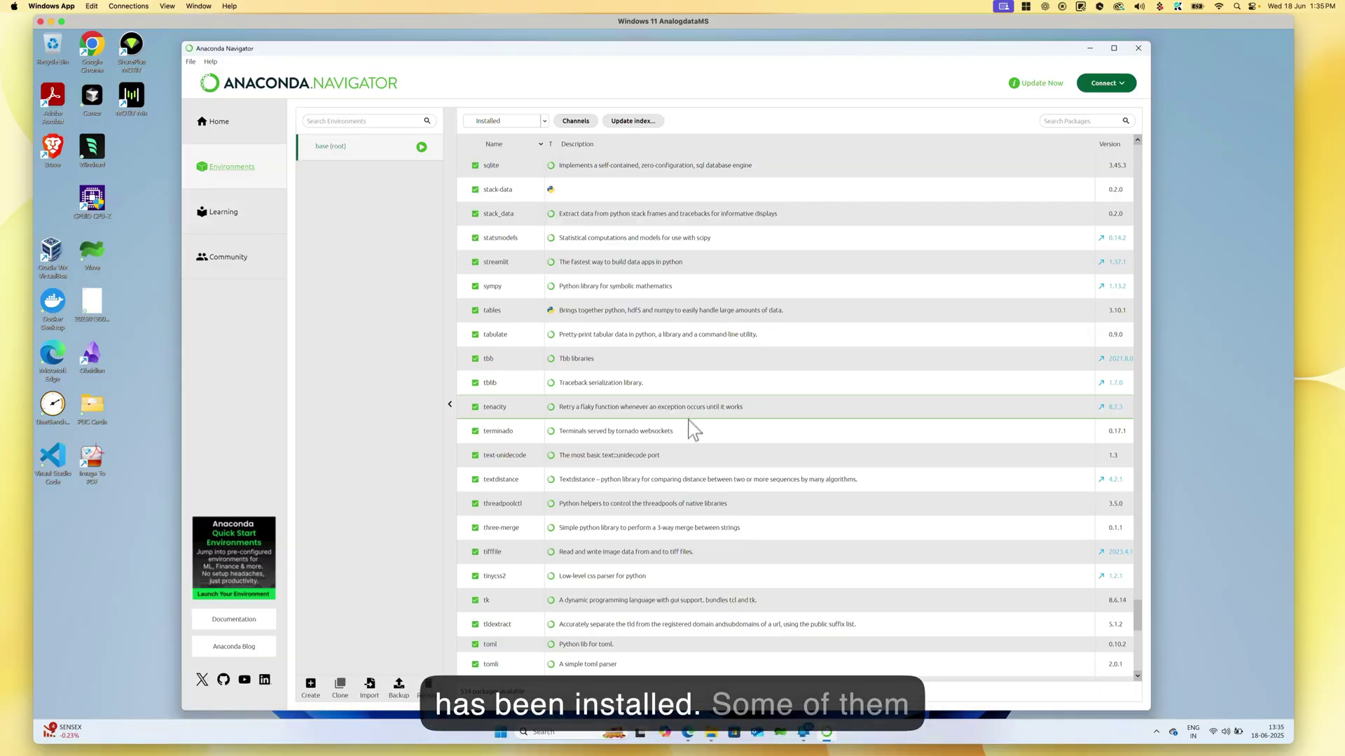
scroll(691, 427, up, 20)
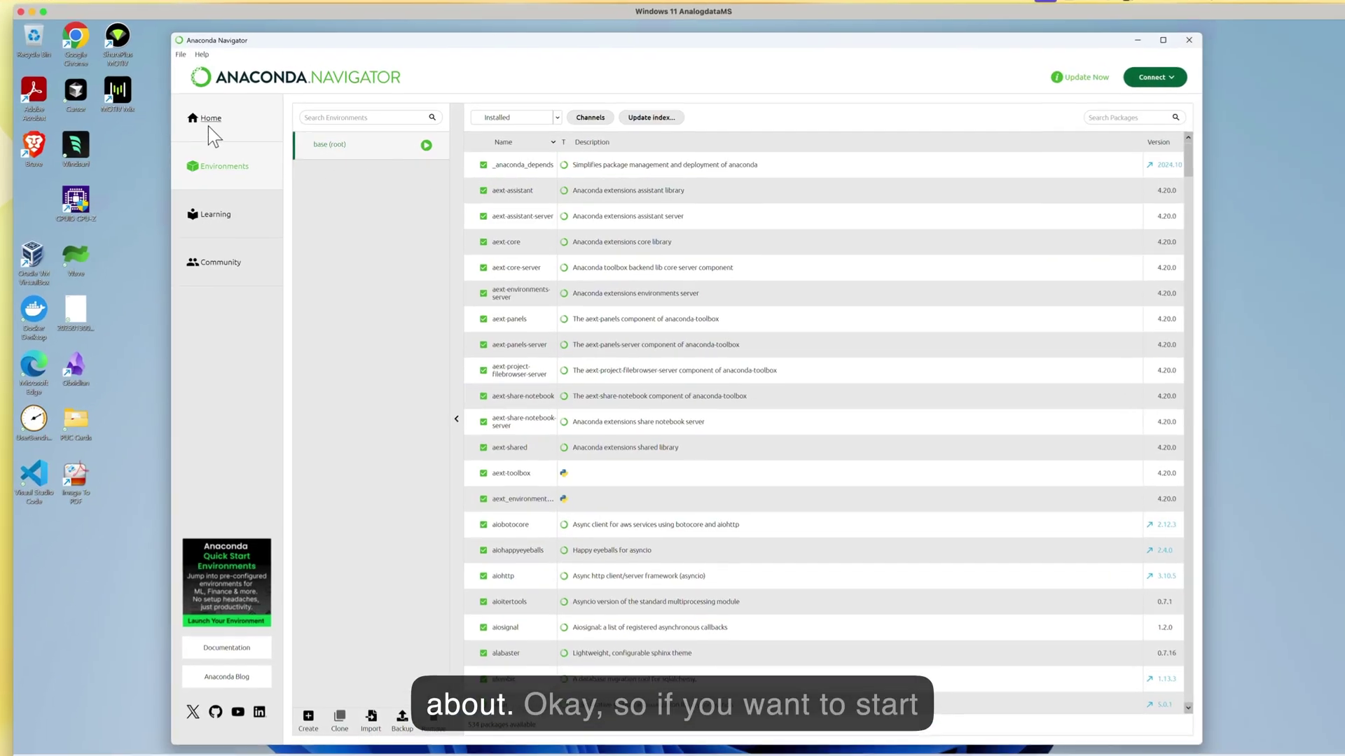
Return to Navigator's Home page, launch Spyder from the base (root) environment and dismiss its welcome tour
click(217, 129)
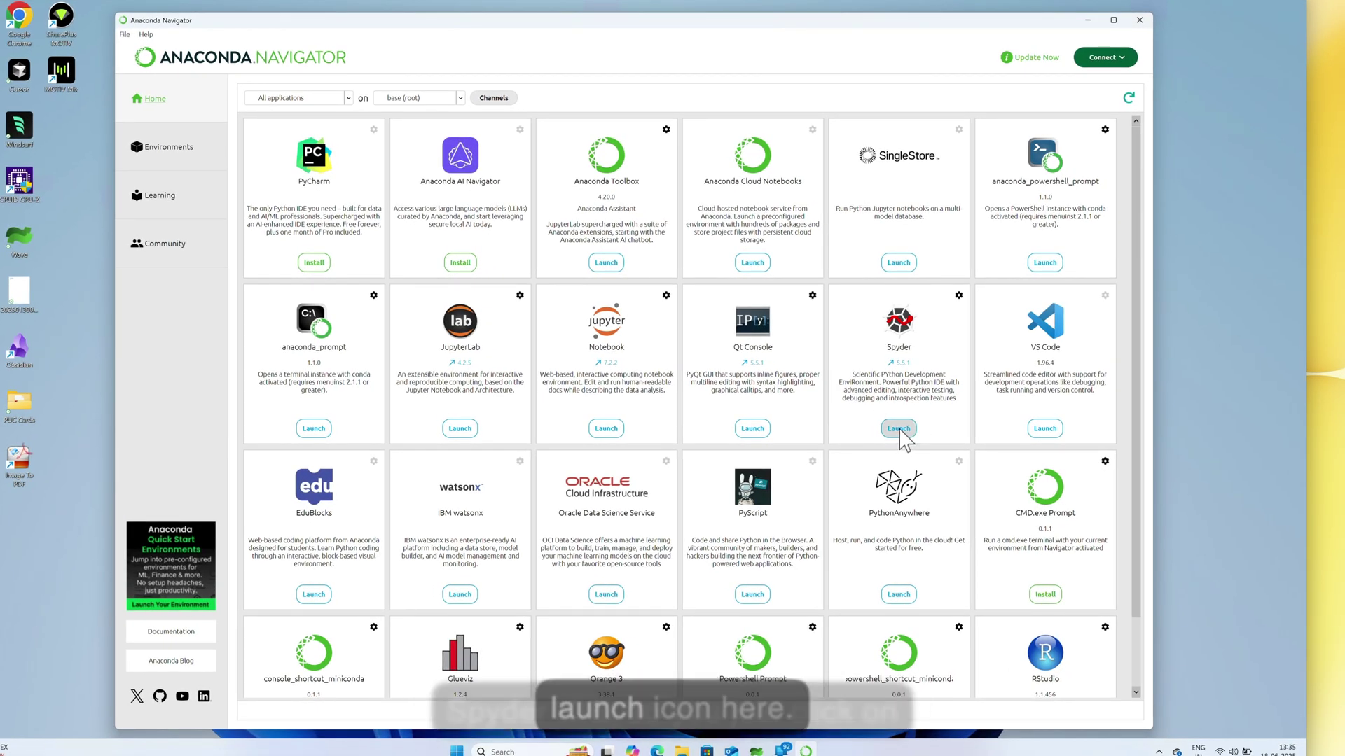
click(899, 428)
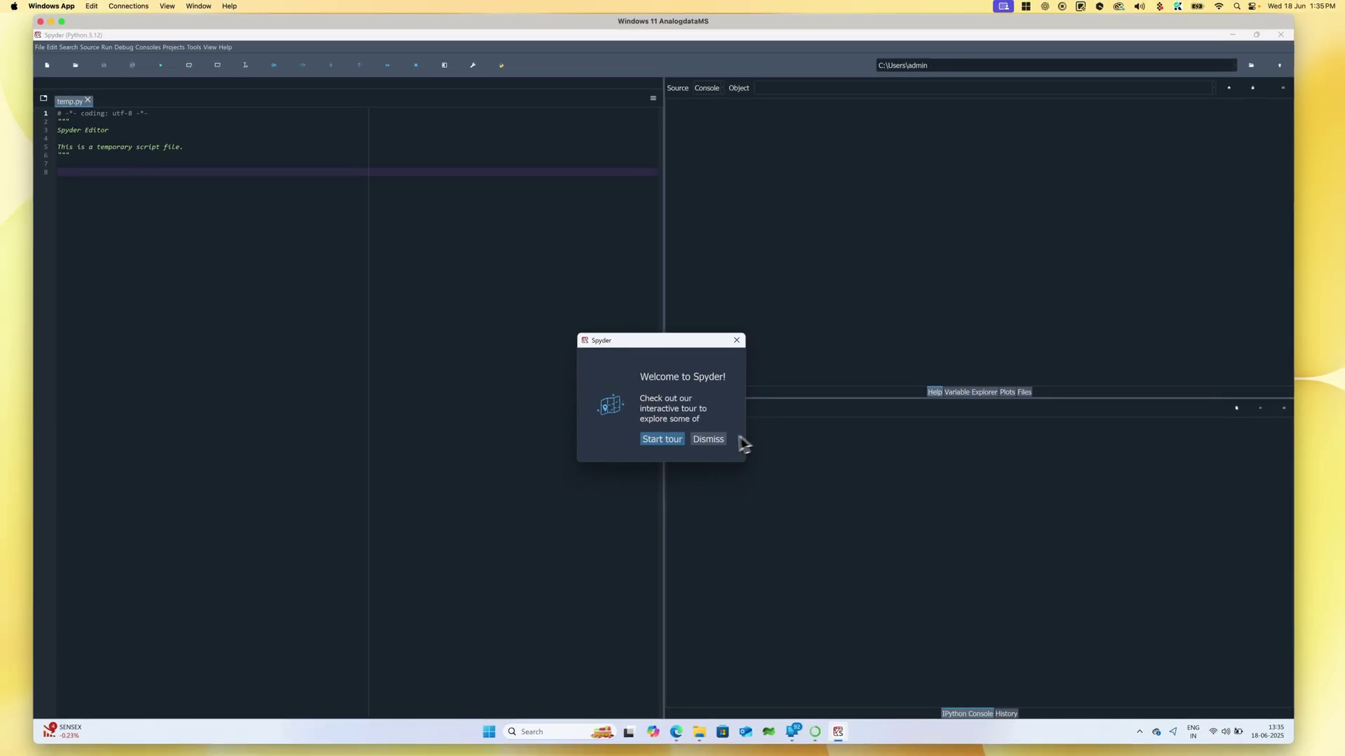
click(709, 439)
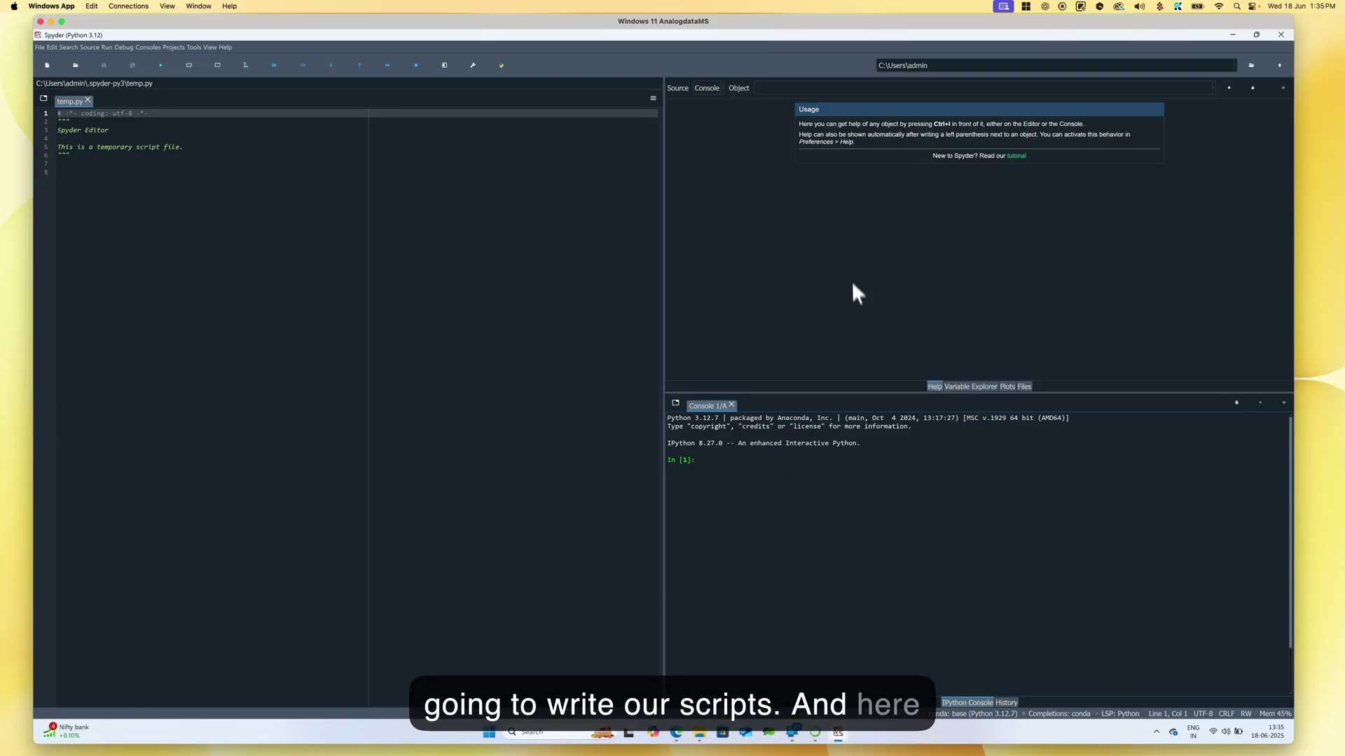
View Spyder's Variable Explorer beside the script editor and console, and close Spyder to return to Navigator
click(975, 385)
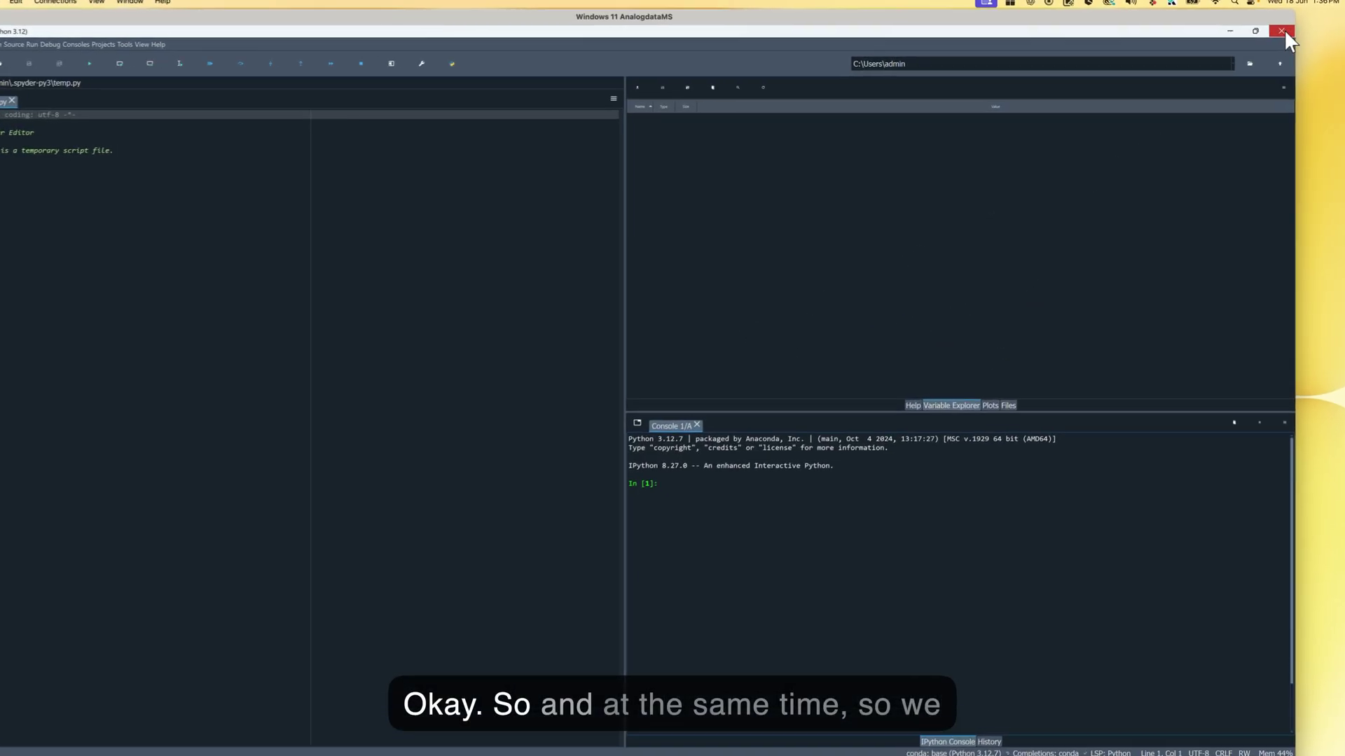
click(1282, 31)
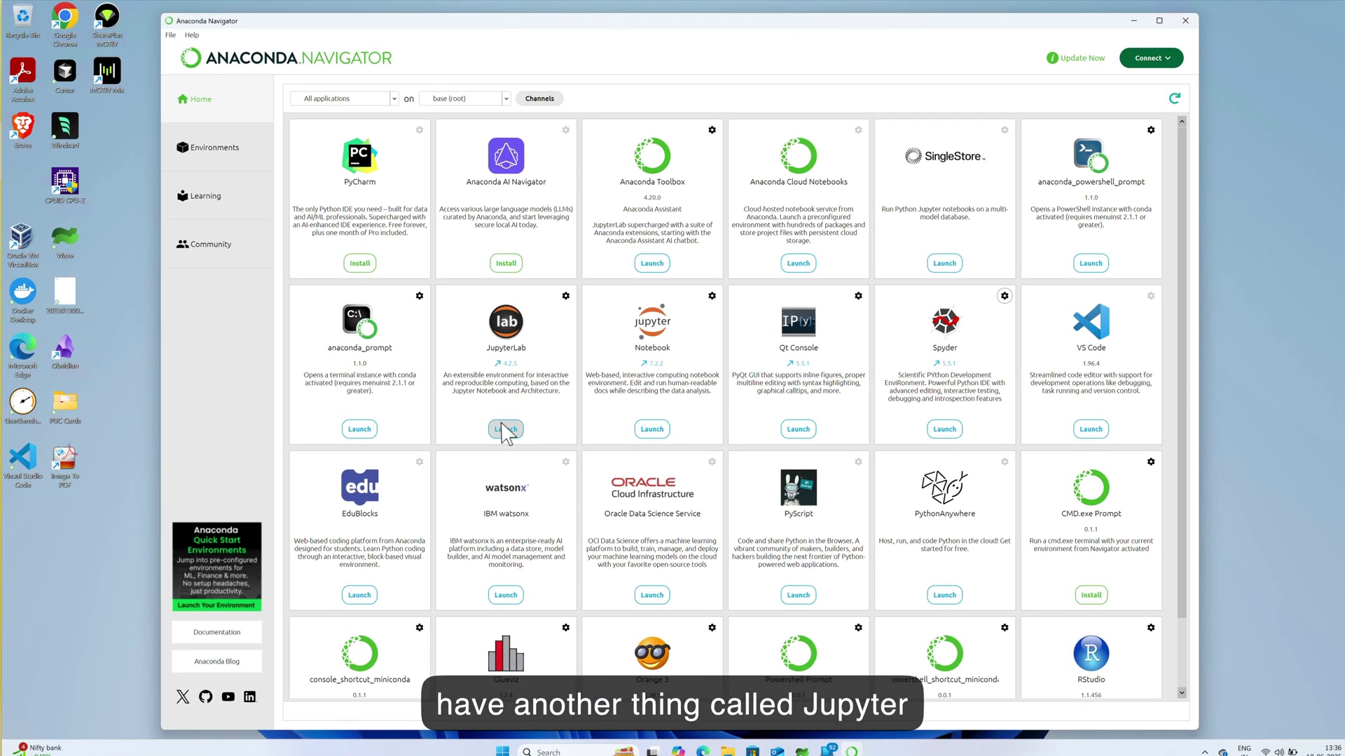
Launch JupyterLab from Navigator, opening its .html file in Microsoft Edge just once, and bring the Navigator window back to the front
click(449, 454)
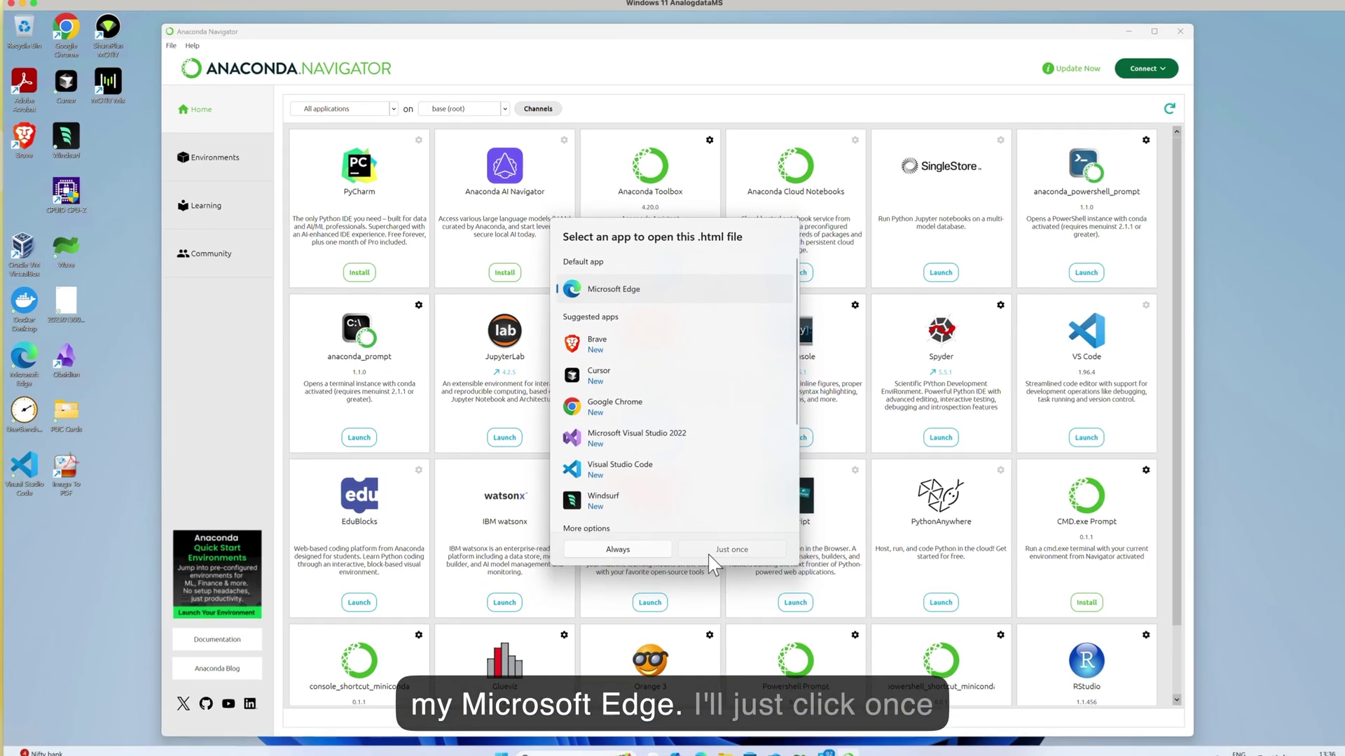
click(732, 549)
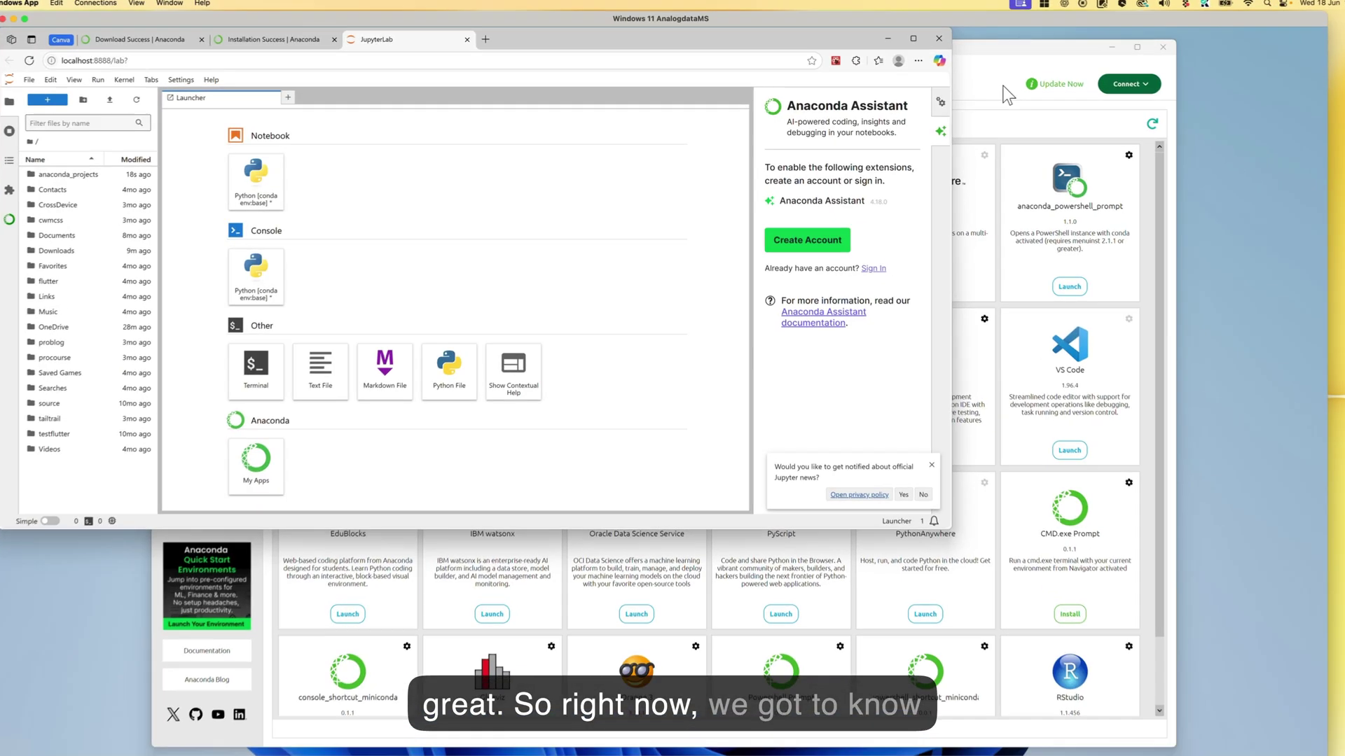
click(1020, 98)
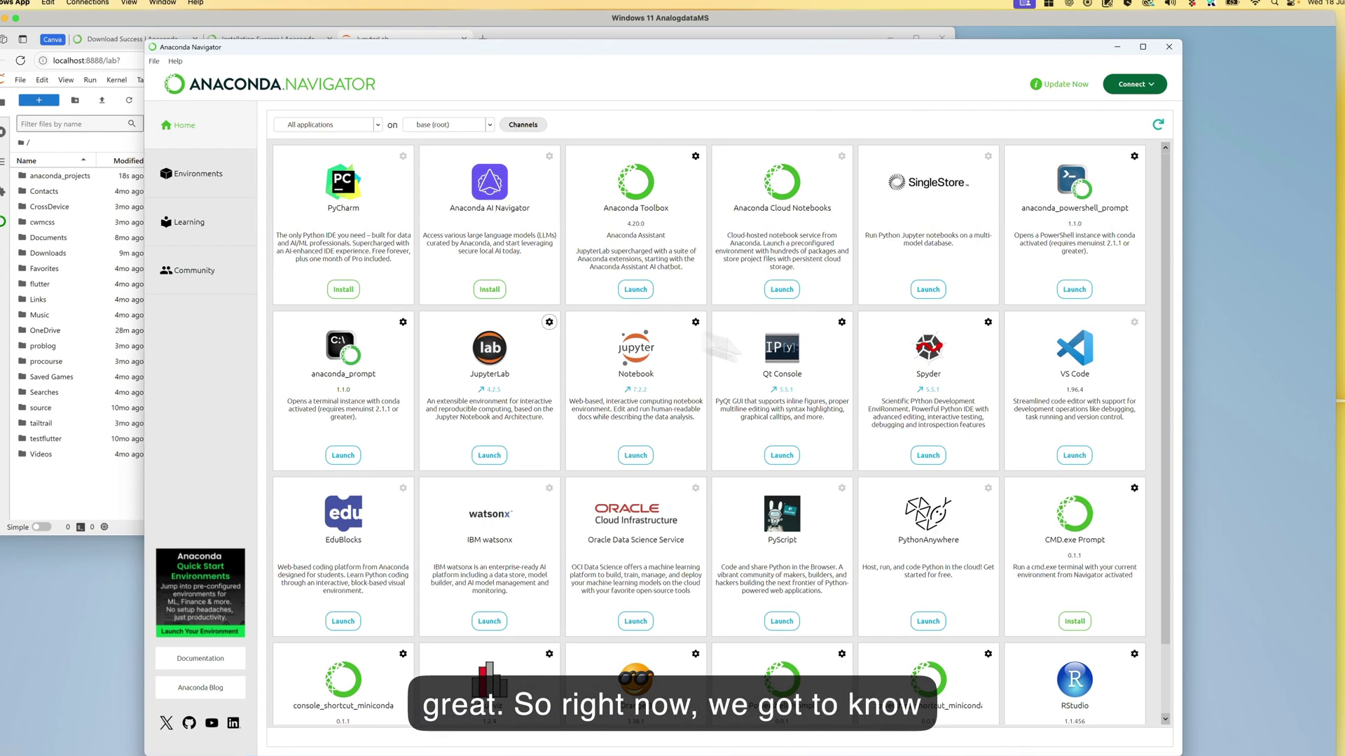